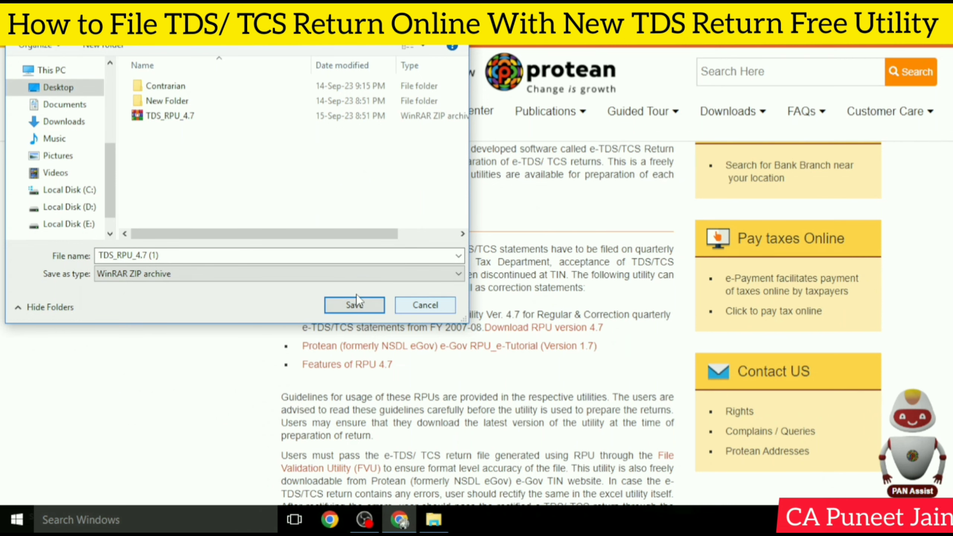
Step: Save the TDS_RPU_4.7 (1) ZIP download and open the Contrarian folder on the desktop in a maximized window
{"action": "left_click", "coordinate": [336, 306]}
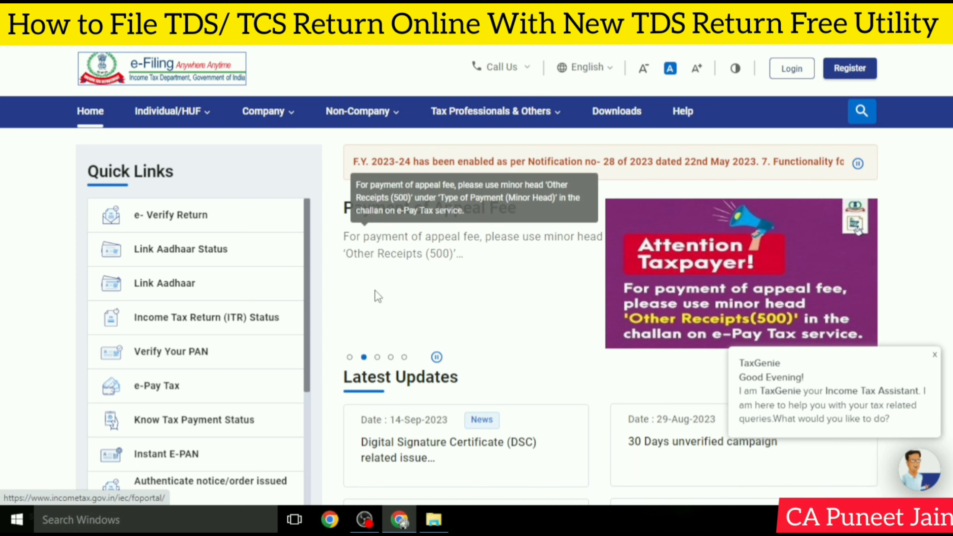
{"action": "left_click", "coordinate": [432, 516]}
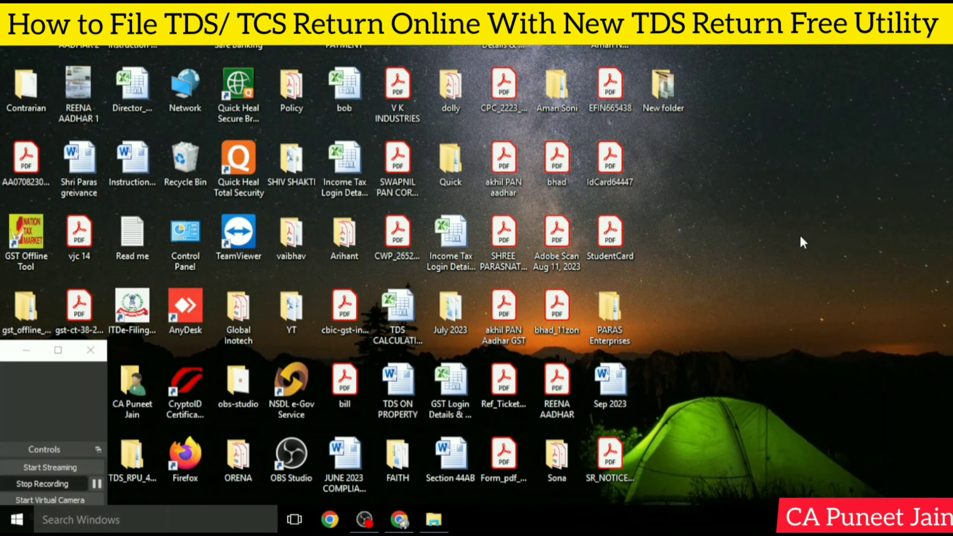
{"action": "double_click", "coordinate": [24, 66]}
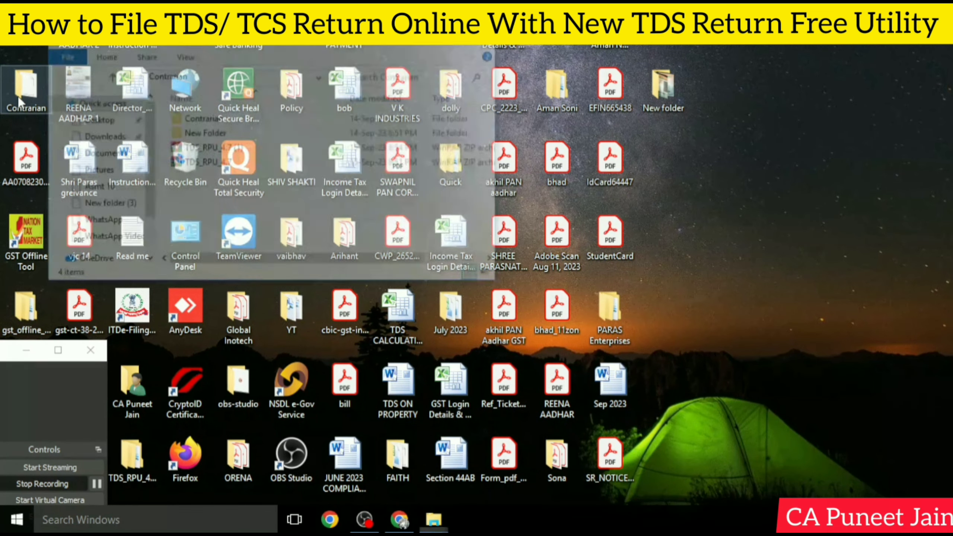
{"action": "left_click", "coordinate": [473, 42]}
Step: Extract the TDS_RPU_4.7 ZIP archive with WinRAR directly into the current folder
{"action": "left_click", "coordinate": [174, 121]}
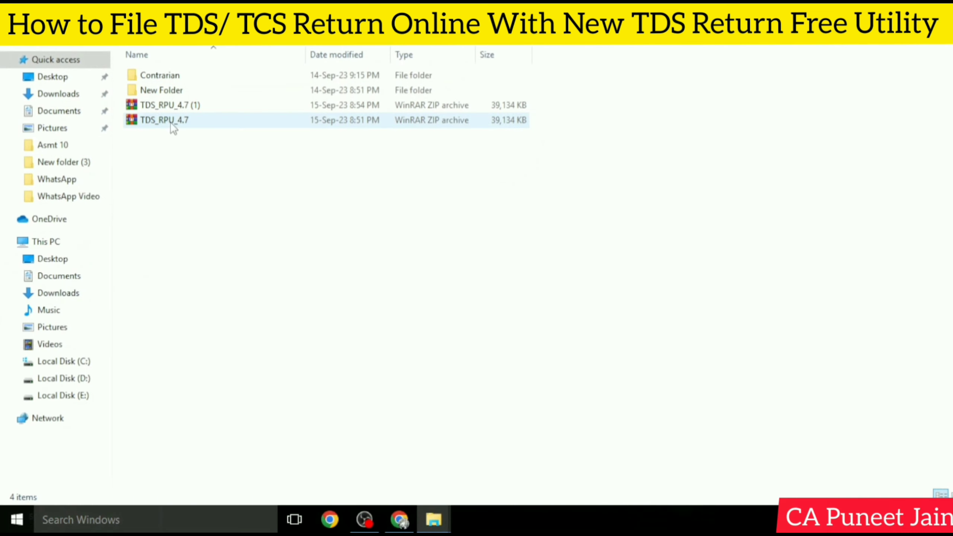
{"action": "left_click", "coordinate": [173, 121]}
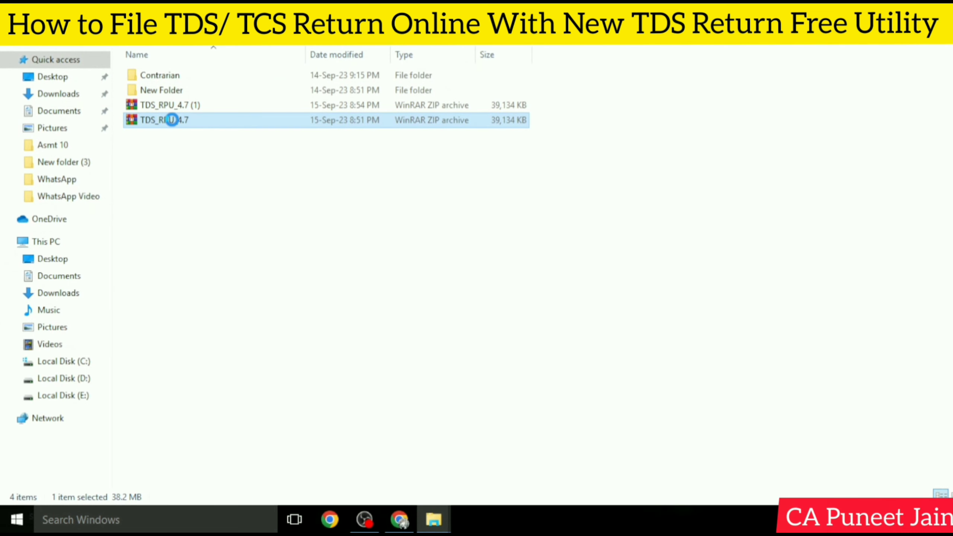
{"action": "right_click", "coordinate": [173, 121]}
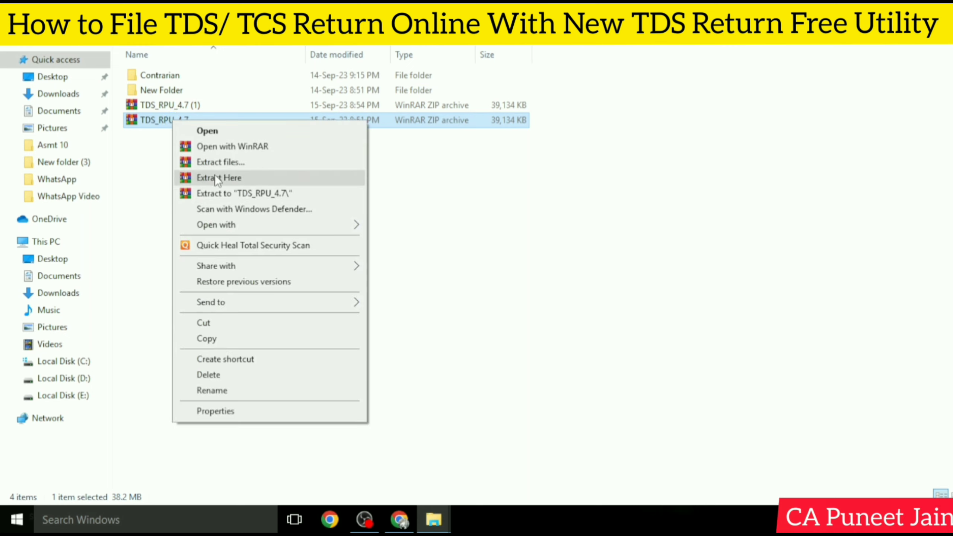
{"action": "left_click", "coordinate": [227, 173]}
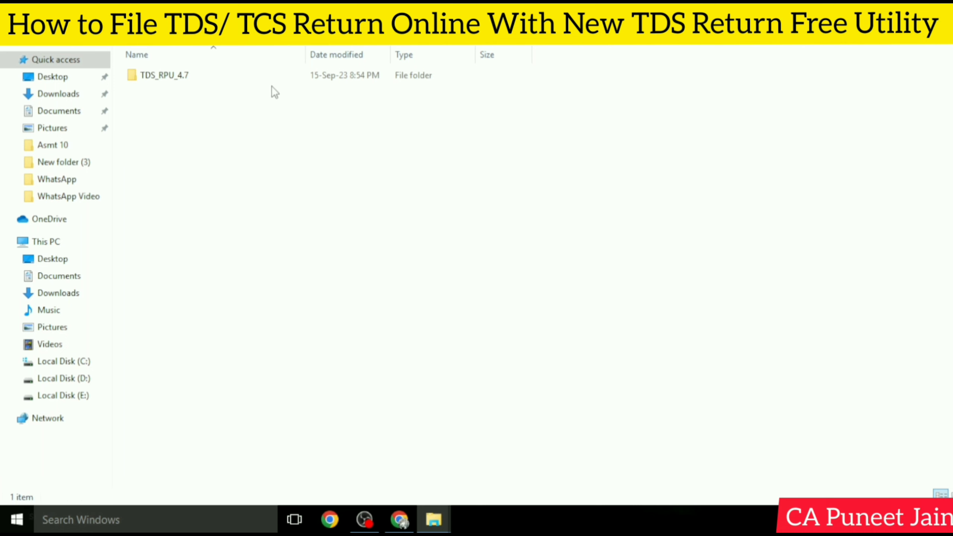
Step: Open the extracted TDS_RPU_4.7 folder, launch the TDS_RPU_4.7 executable jar and dismiss its prerequisites message
{"action": "double_click", "coordinate": [272, 80]}
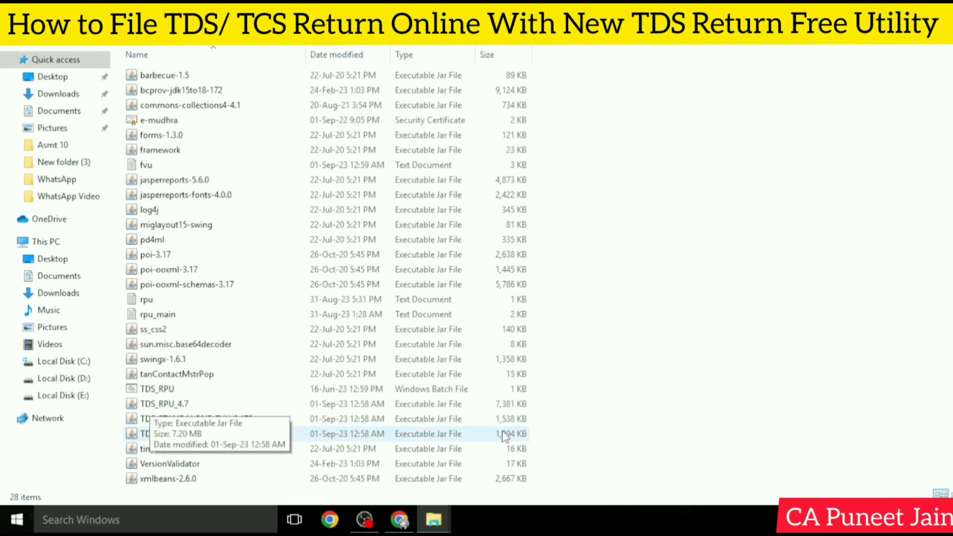
{"action": "left_click", "coordinate": [186, 401]}
{"action": "double_click", "coordinate": [186, 402]}
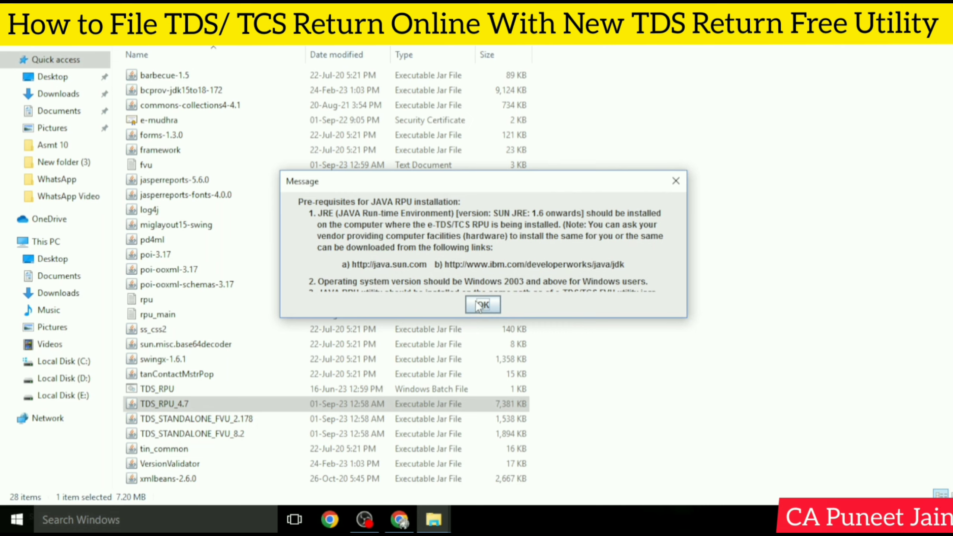
{"action": "left_click", "coordinate": [477, 301]}
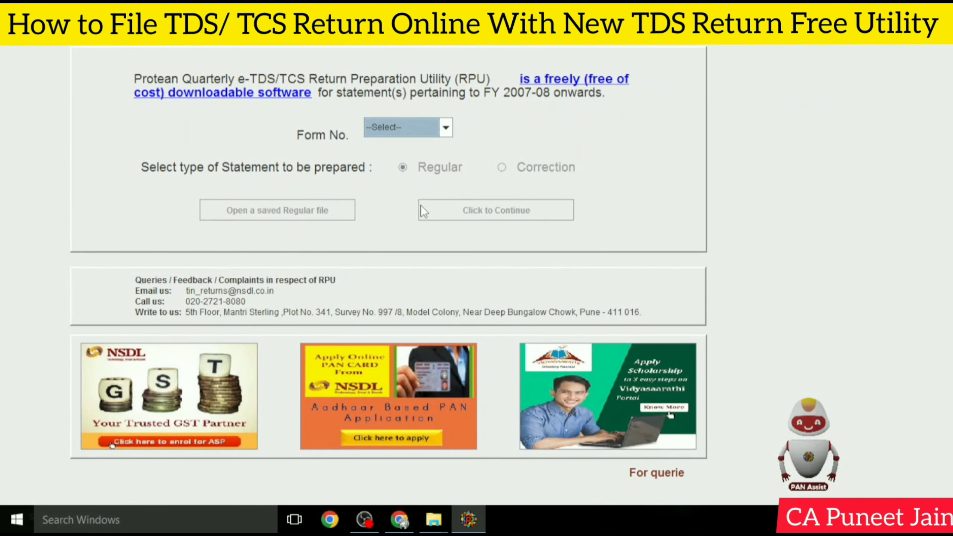
Step: Start preparing a Regular statement for Form No. 26Q
{"action": "left_click", "coordinate": [436, 127]}
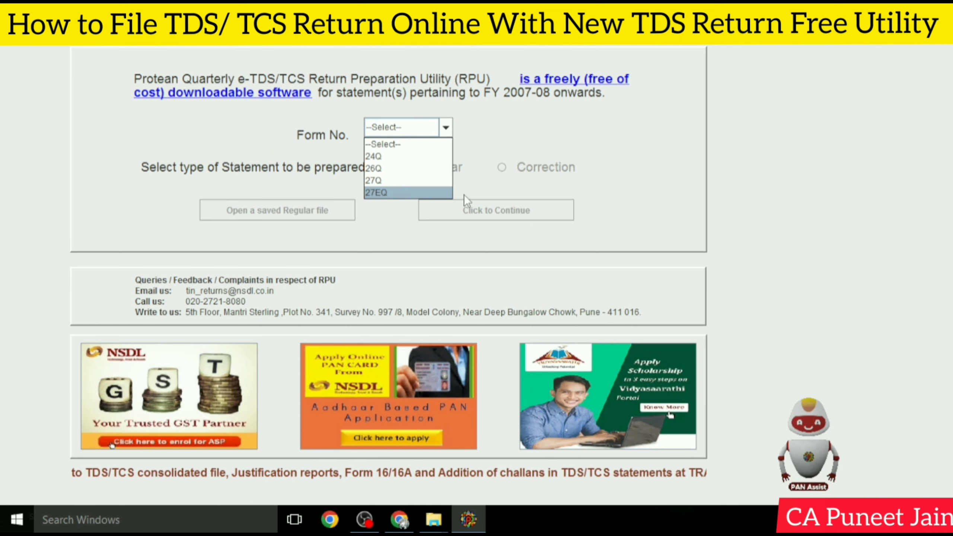
{"action": "left_click", "coordinate": [397, 168]}
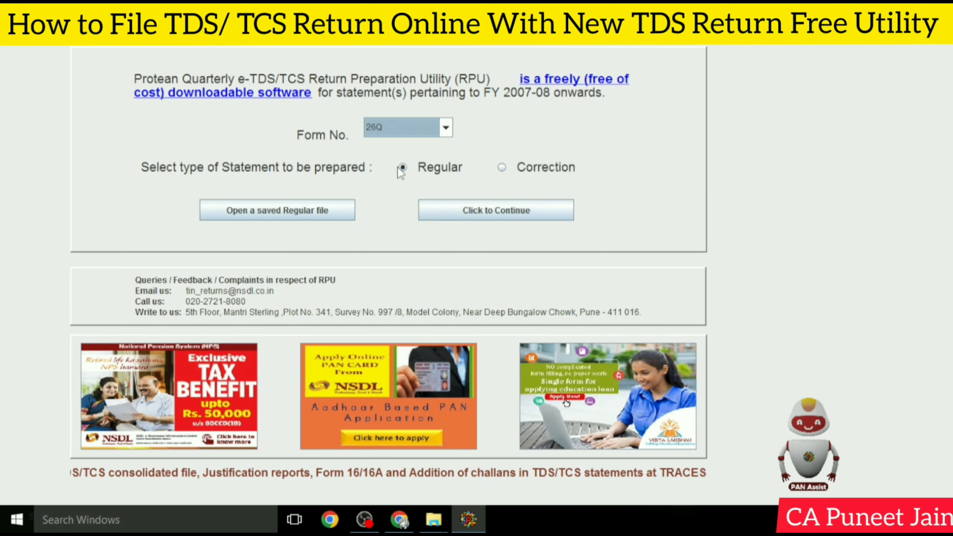
{"action": "left_click", "coordinate": [496, 207]}
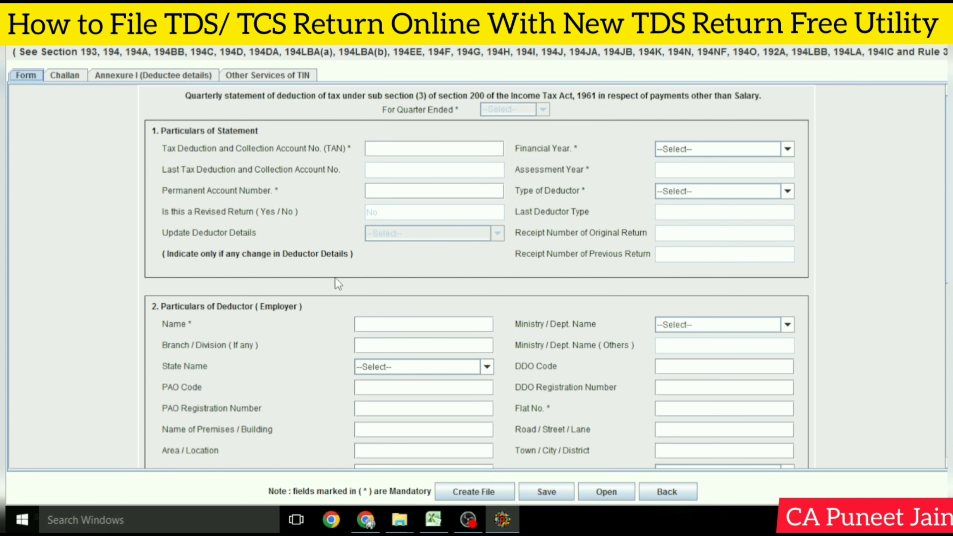
Step: Set the statement's financial year to 2023-2024 and the quarter ended to Q1
{"action": "left_click", "coordinate": [705, 150]}
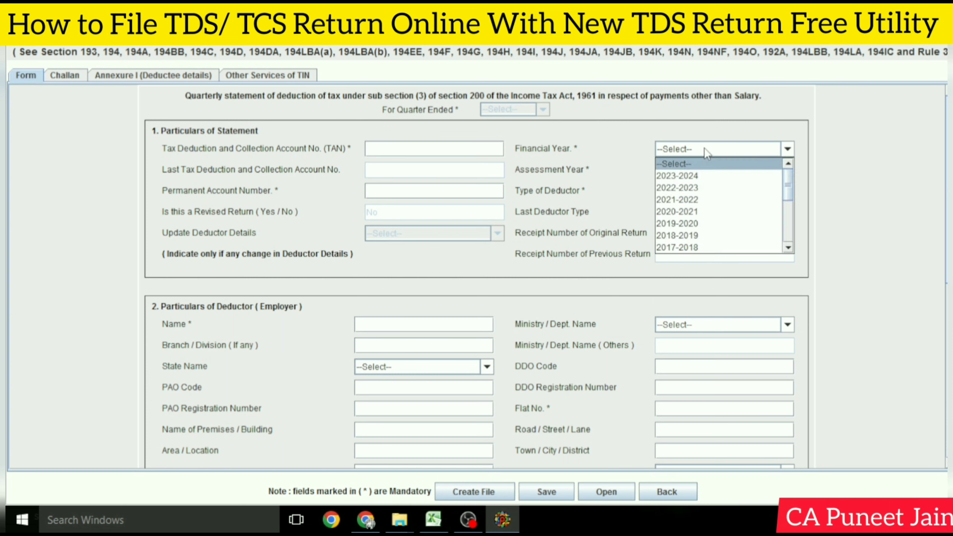
{"action": "left_click", "coordinate": [703, 176]}
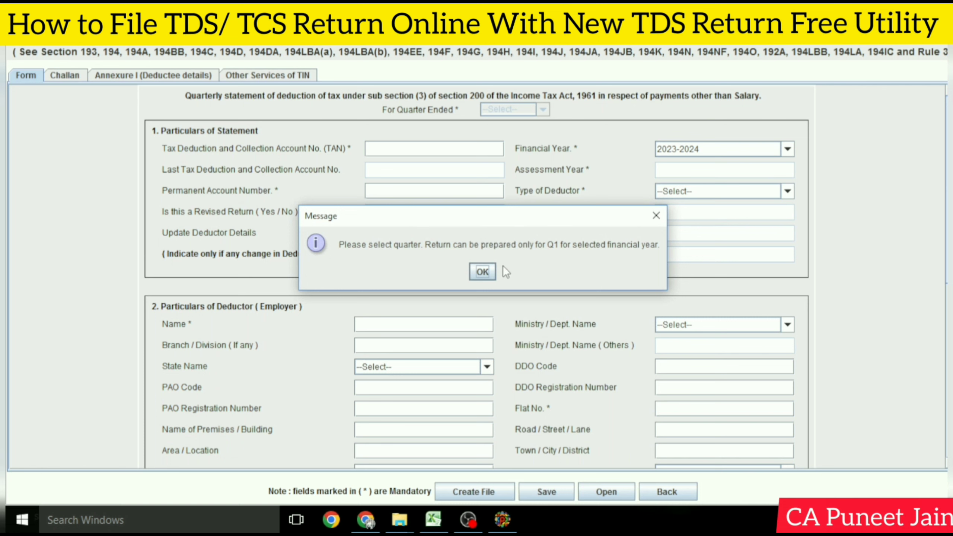
{"action": "left_click", "coordinate": [484, 271]}
{"action": "left_click", "coordinate": [529, 109]}
{"action": "left_click", "coordinate": [512, 137]}
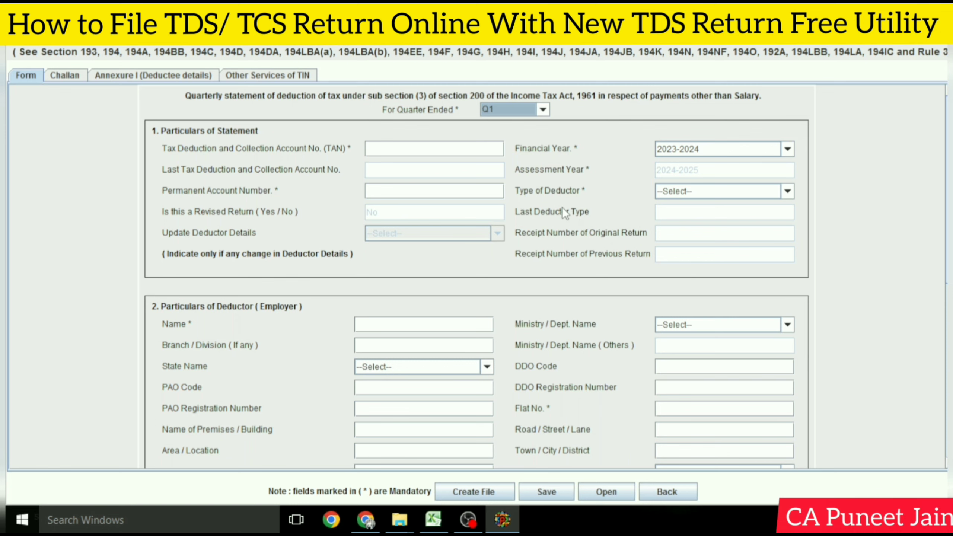
Step: Set the type of deductor to Firm in the particulars of the statement
{"action": "left_click", "coordinate": [63, 75]}
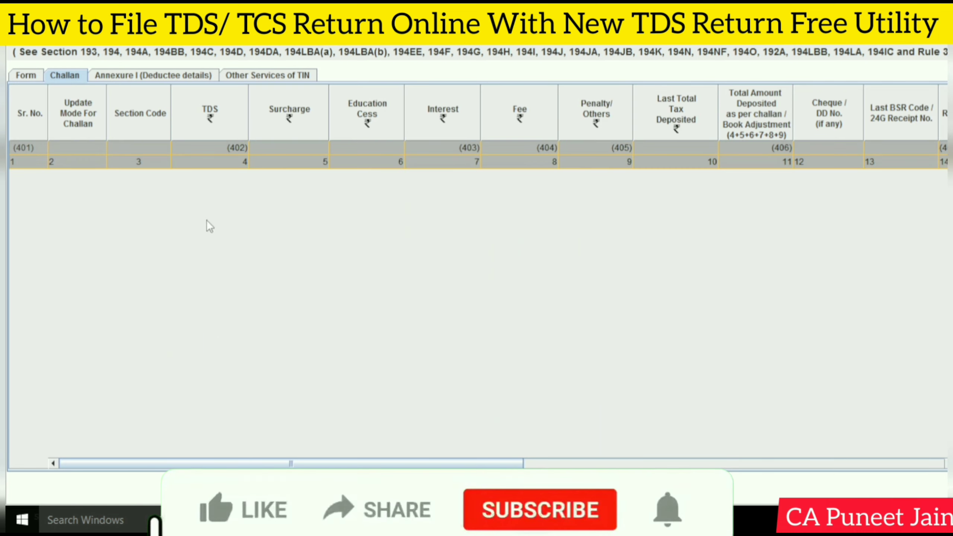
{"action": "left_click", "coordinate": [26, 75]}
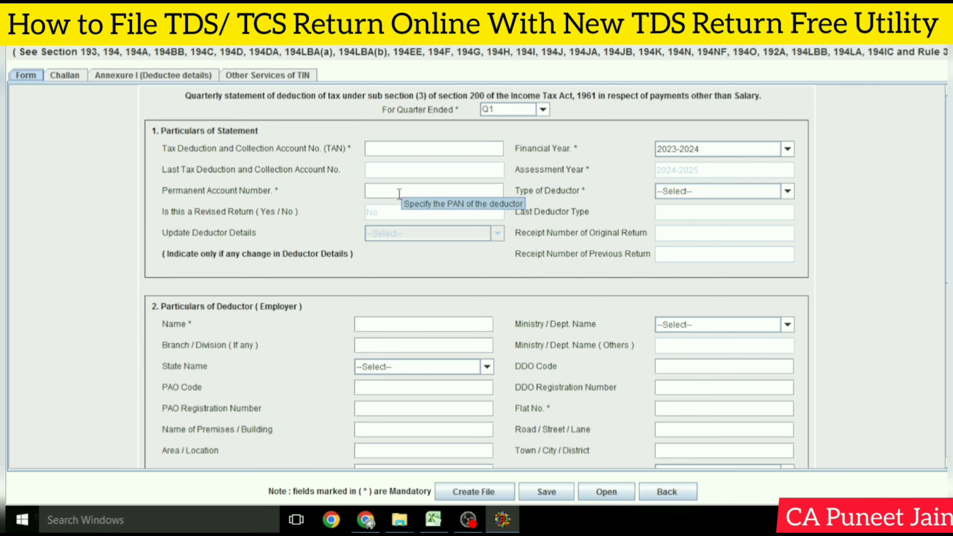
{"action": "left_click", "coordinate": [716, 193]}
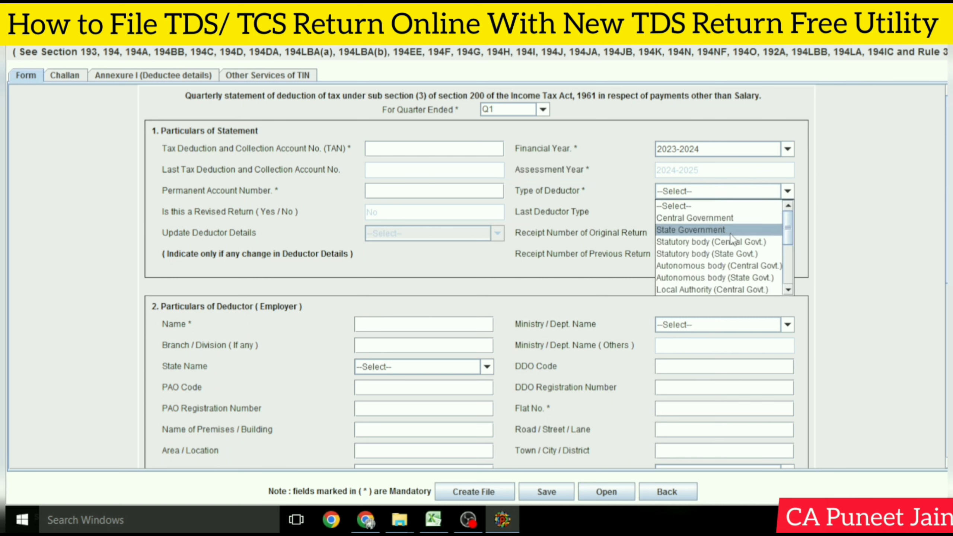
{"action": "scroll", "coordinate": [735, 240], "scroll_direction": "down", "scroll_amount": 2}
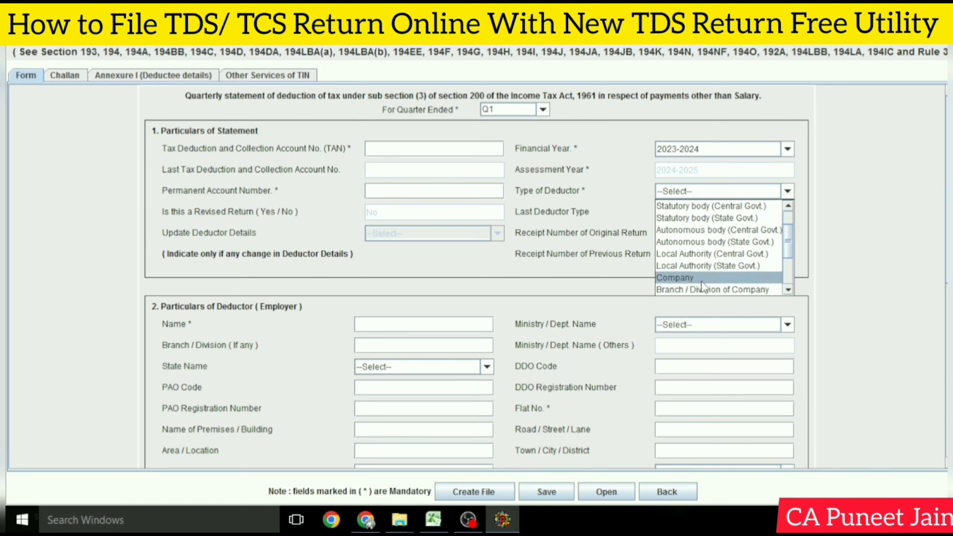
{"action": "scroll", "coordinate": [701, 278], "scroll_direction": "down", "scroll_amount": 1}
{"action": "left_click", "coordinate": [691, 289]}
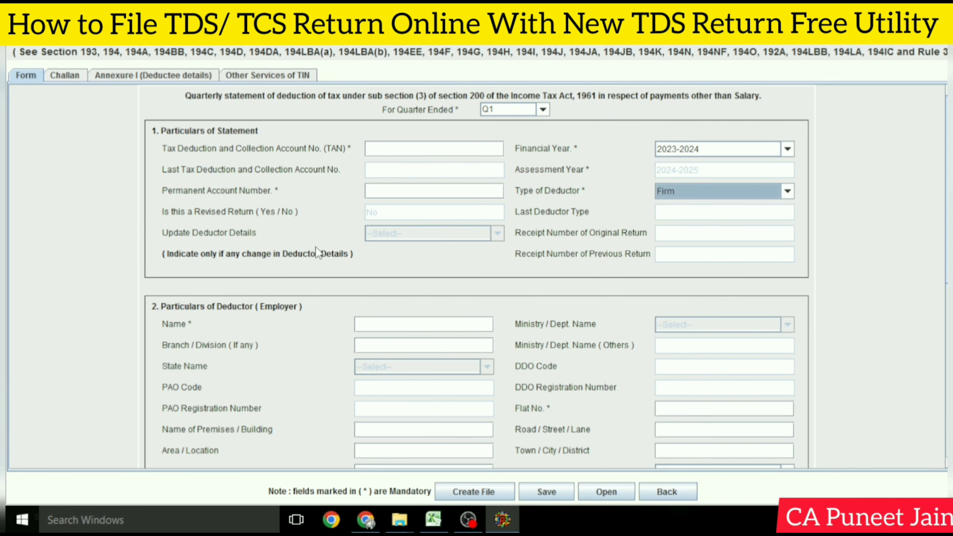
Step: Set "Has regular statement for Form 26Q filed for earlier period" to Yes and activate the earlier statement's receipt number field
{"action": "scroll", "coordinate": [762, 242], "scroll_direction": "down", "scroll_amount": 2}
{"action": "scroll", "coordinate": [763, 243], "scroll_direction": "down", "scroll_amount": 4}
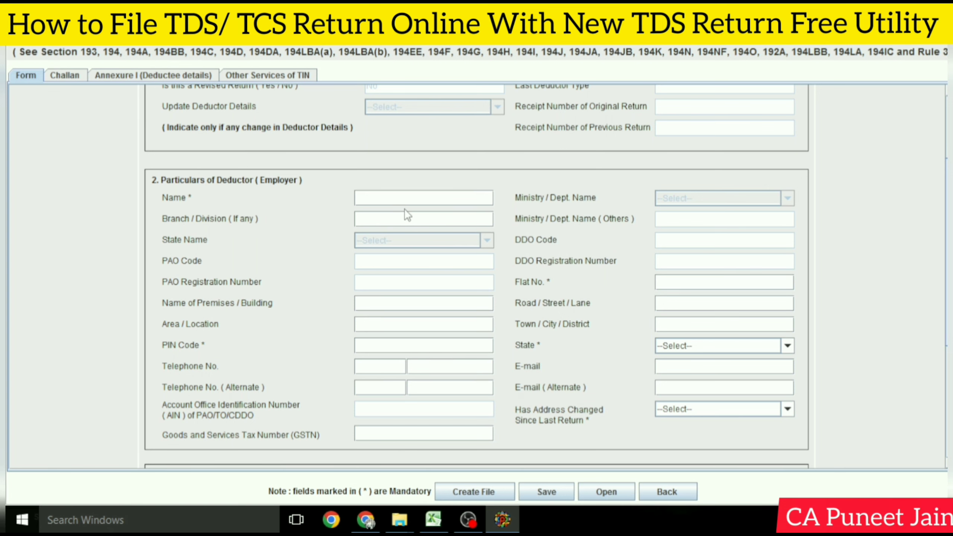
{"action": "scroll", "coordinate": [413, 197], "scroll_direction": "down", "scroll_amount": 2}
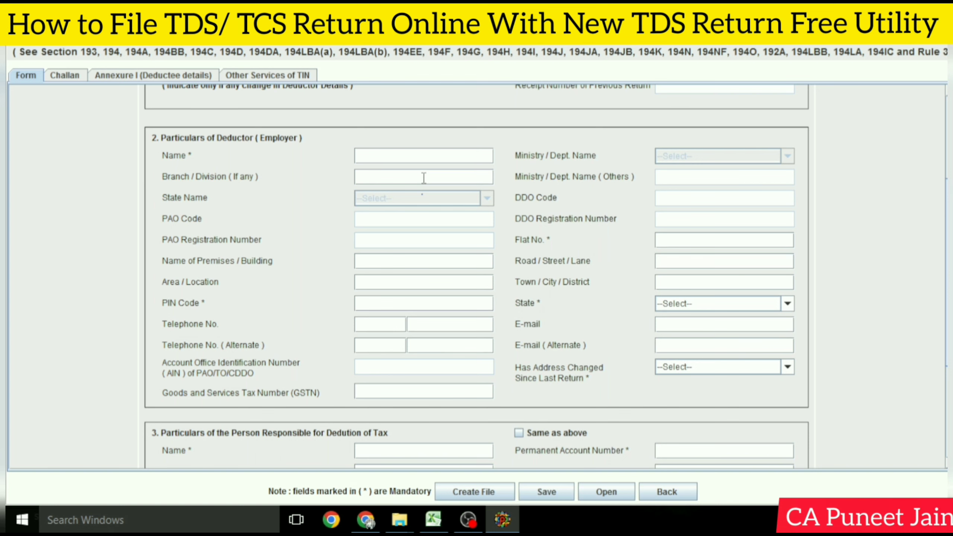
{"action": "scroll", "coordinate": [422, 179], "scroll_direction": "down", "scroll_amount": 2}
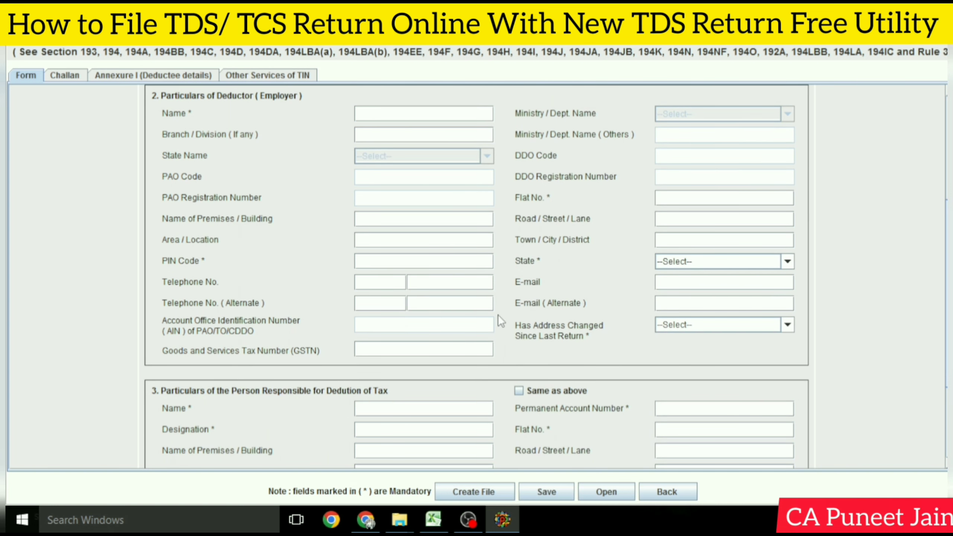
{"action": "scroll", "coordinate": [610, 329], "scroll_direction": "down", "scroll_amount": 2}
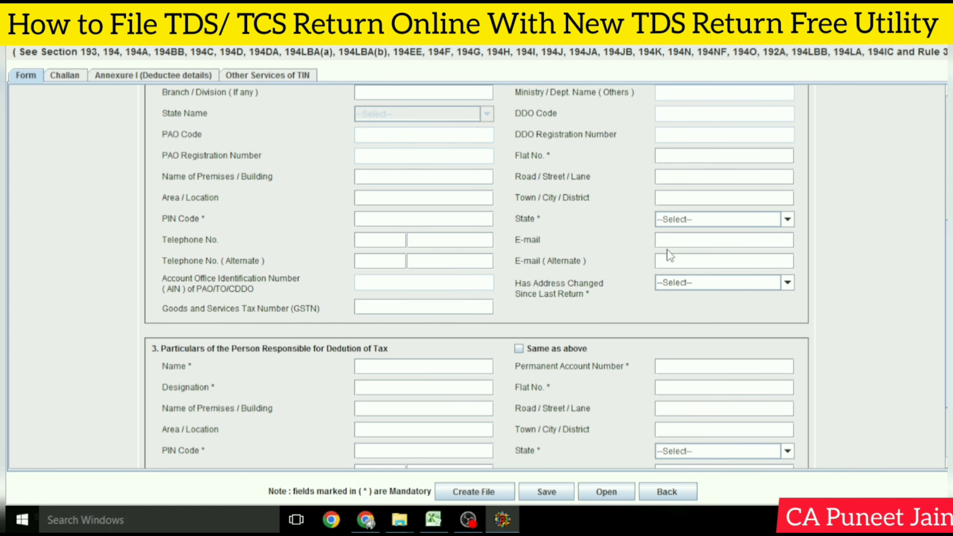
{"action": "scroll", "coordinate": [576, 292], "scroll_direction": "down", "scroll_amount": 4}
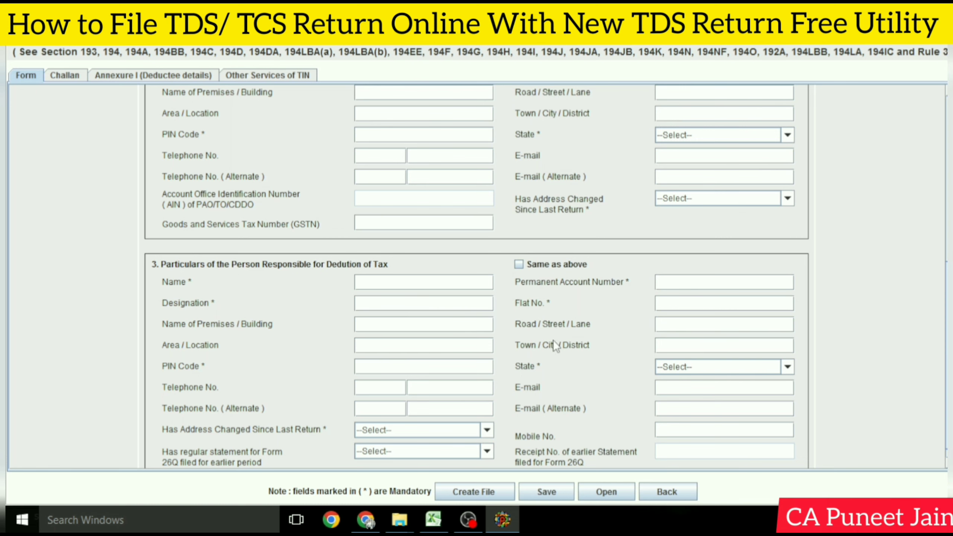
{"action": "scroll", "coordinate": [622, 315], "scroll_direction": "down", "scroll_amount": 1}
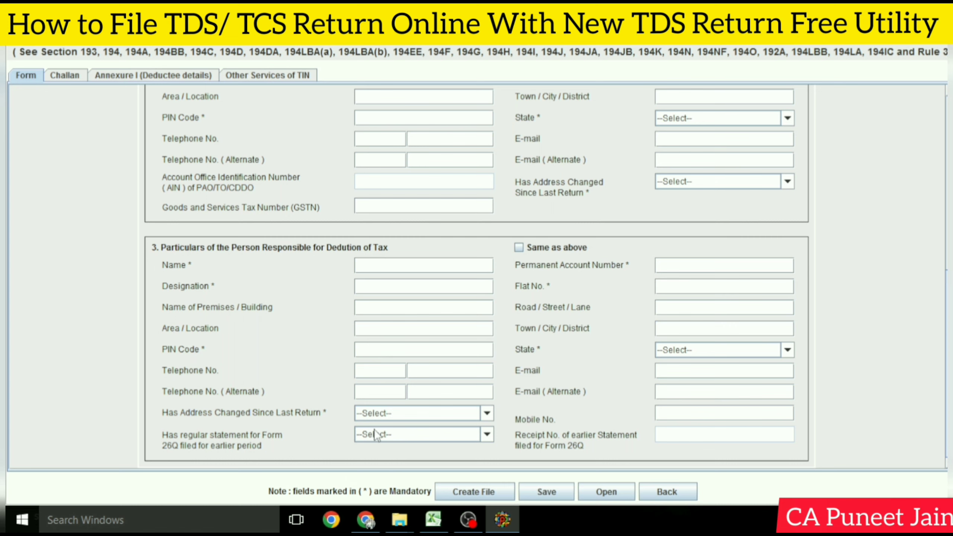
{"action": "left_click", "coordinate": [432, 437]}
{"action": "left_click", "coordinate": [407, 462]}
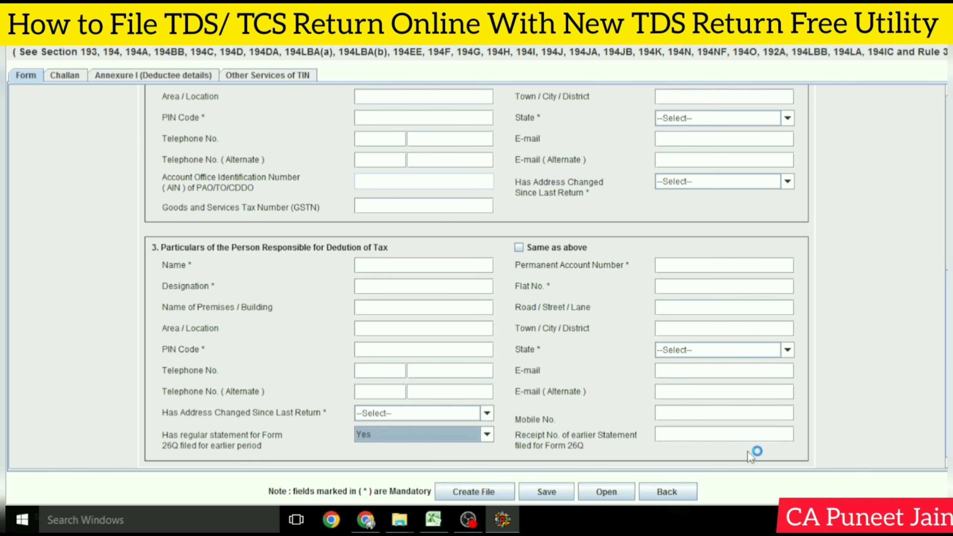
{"action": "left_click", "coordinate": [732, 439]}
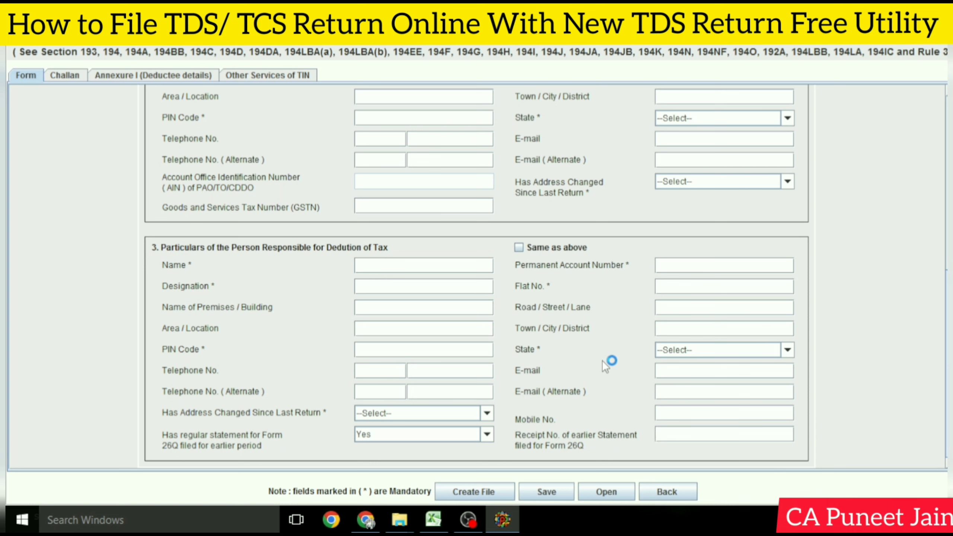
Step: Bring up the challan details table of the 26Q return
{"action": "scroll", "coordinate": [604, 366], "scroll_direction": "up", "scroll_amount": 3}
{"action": "scroll", "coordinate": [602, 361], "scroll_direction": "up", "scroll_amount": 10}
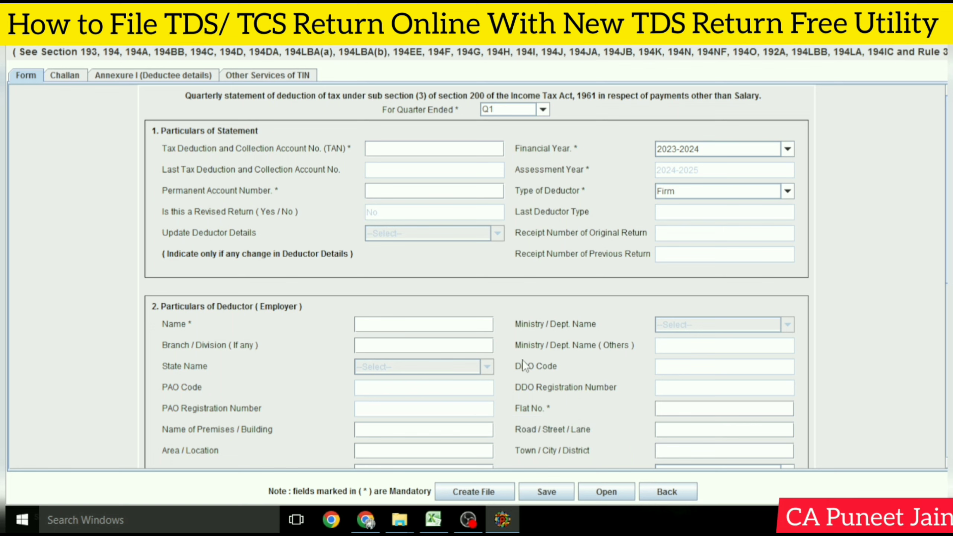
{"action": "left_click", "coordinate": [366, 519]}
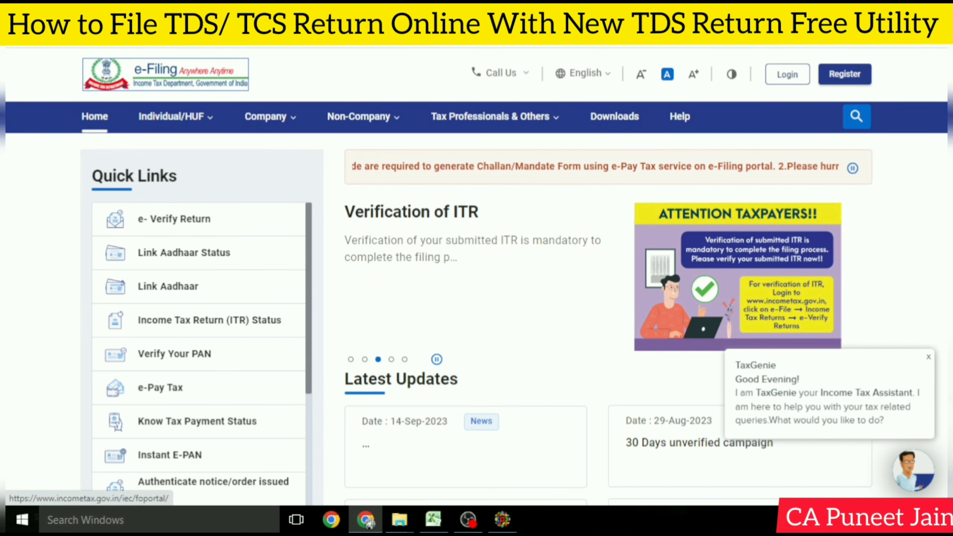
{"action": "left_click", "coordinate": [502, 519]}
{"action": "left_click", "coordinate": [77, 77]}
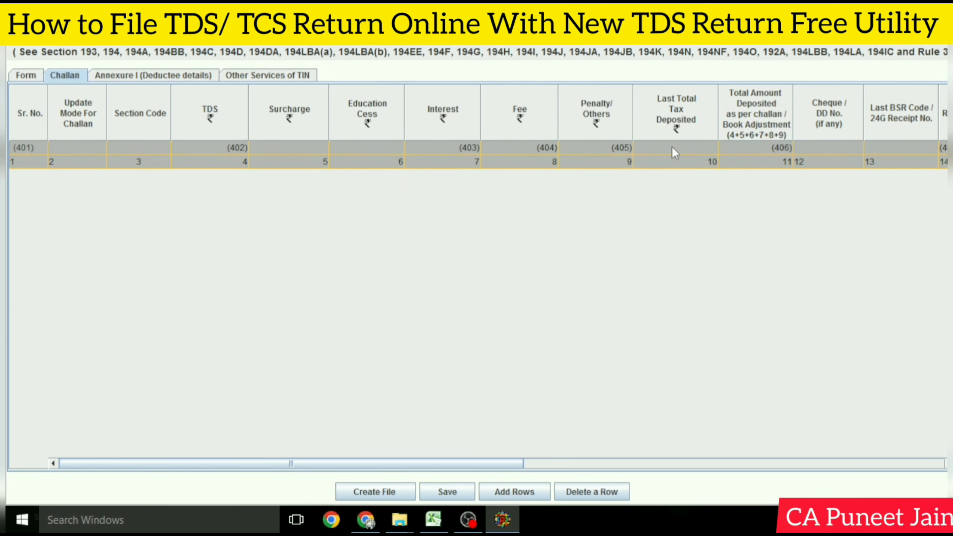
Step: Switch to Excel to examine the challan dates, numbers, BSR codes, sections and TDS amounts on Sheet2, and return to the challan table
{"action": "left_click", "coordinate": [433, 519]}
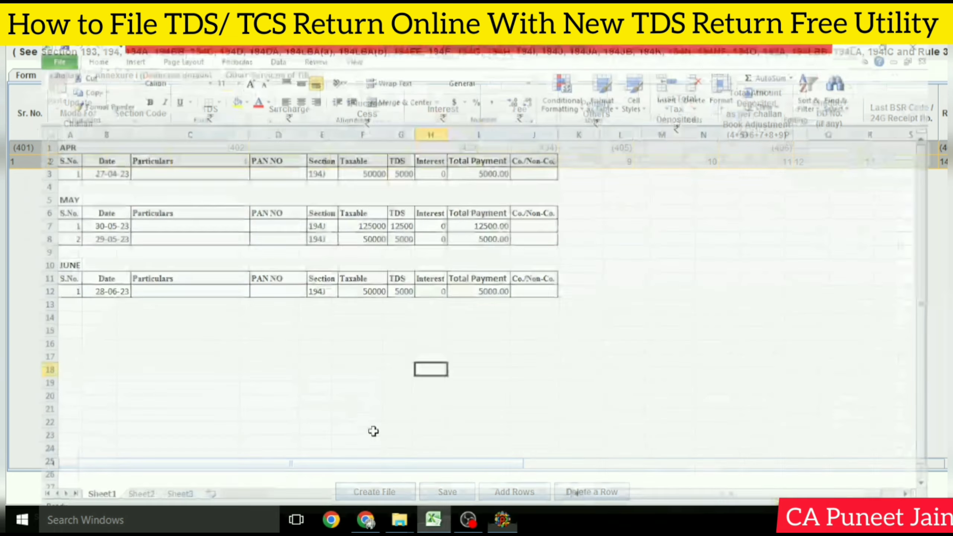
{"action": "left_click", "coordinate": [113, 485]}
{"action": "left_click", "coordinate": [114, 225]}
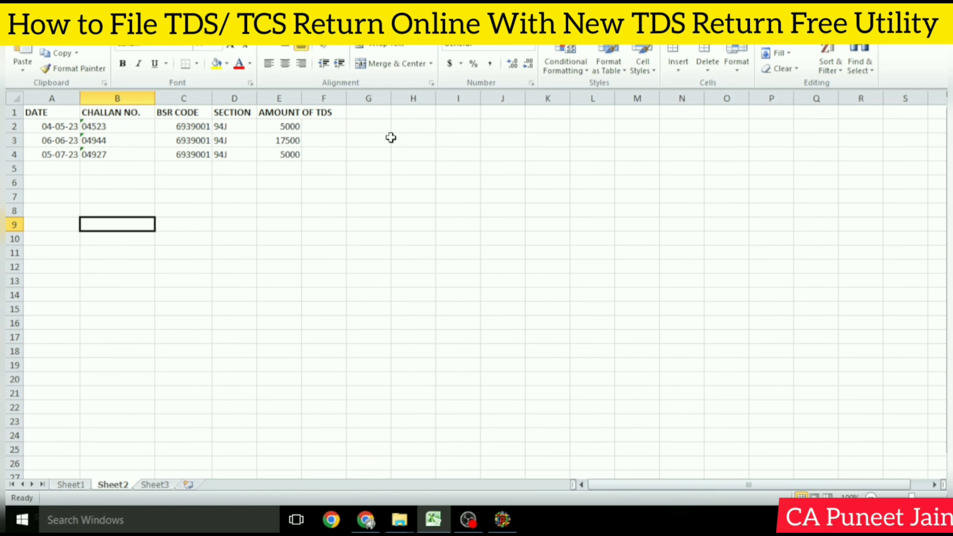
{"action": "left_click", "coordinate": [503, 519]}
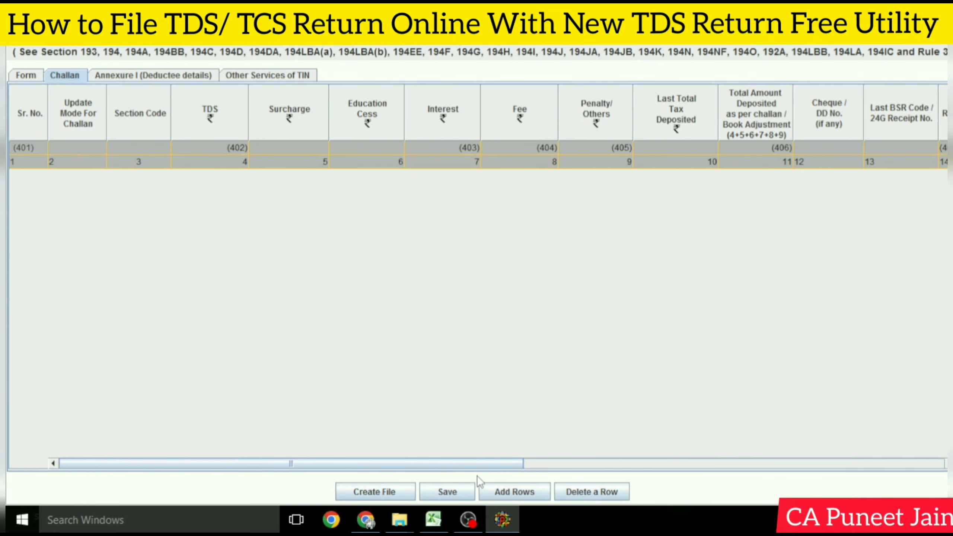
Step: Examine the remaining challan table columns through the minor head of challan, and return to the first columns
{"action": "left_click_drag", "start_coordinate": [471, 465], "coordinate": [775, 439]}
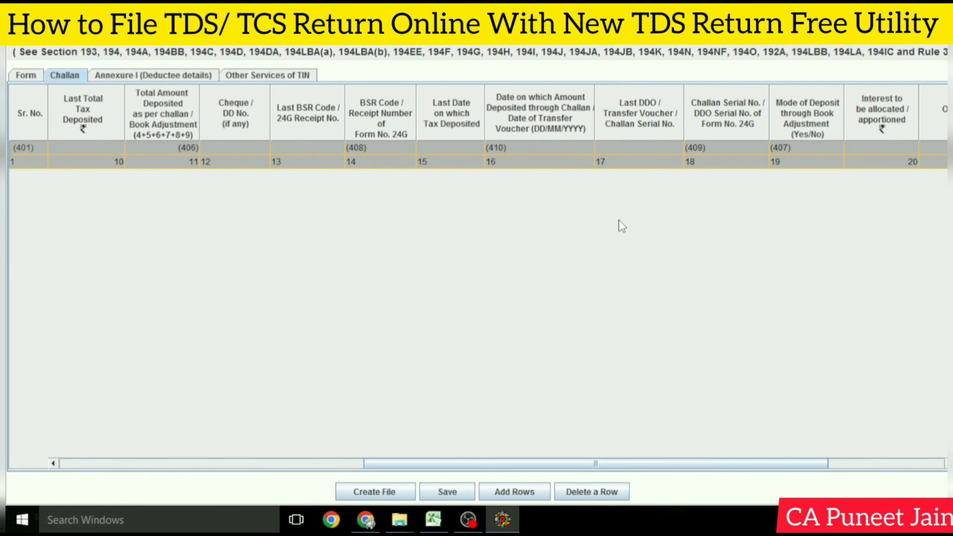
{"action": "left_click_drag", "start_coordinate": [639, 465], "coordinate": [774, 467]}
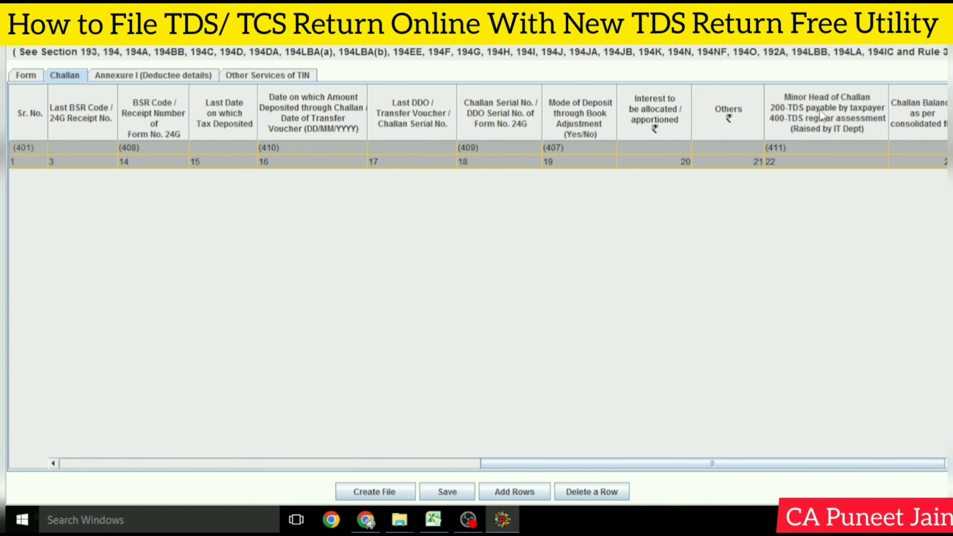
{"action": "left_click_drag", "start_coordinate": [696, 467], "coordinate": [274, 431]}
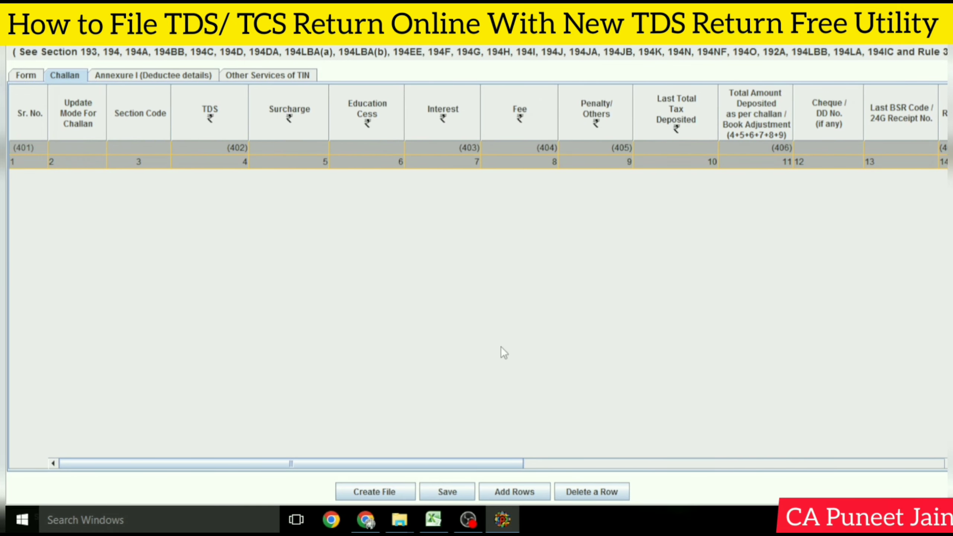
Step: Switch to Excel to examine the April to June deduction entries on Sheet1, and return to the statement's Form page in the RPU utility
{"action": "left_click", "coordinate": [433, 519]}
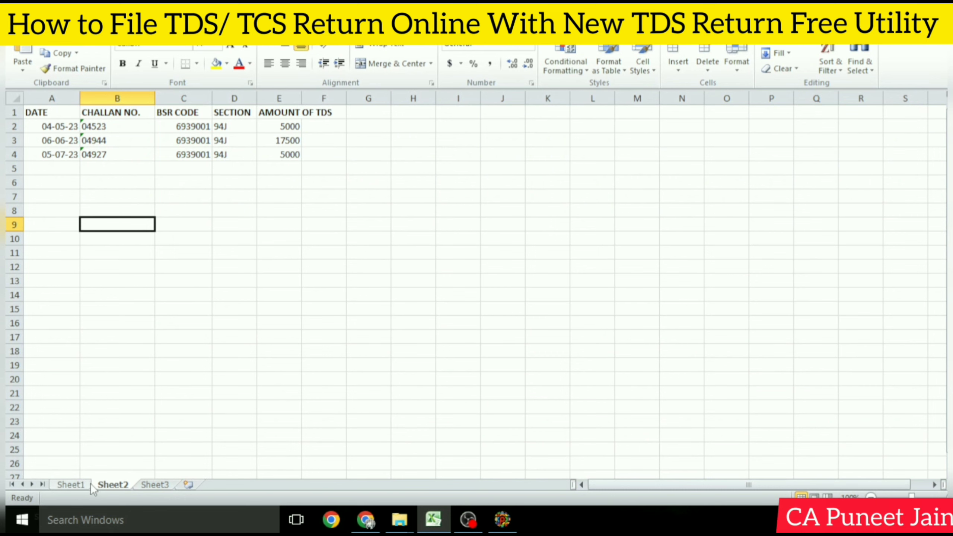
{"action": "left_click", "coordinate": [75, 484]}
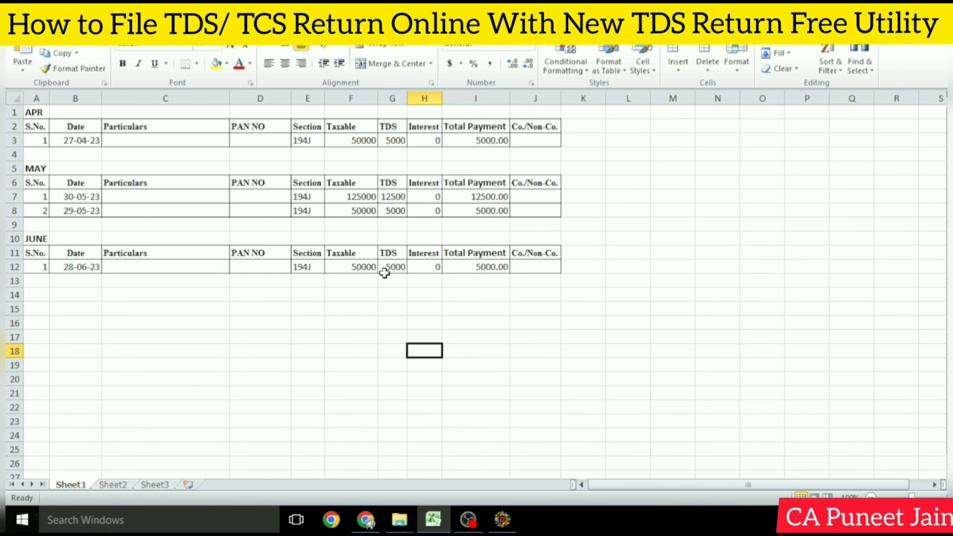
{"action": "left_click", "coordinate": [502, 519]}
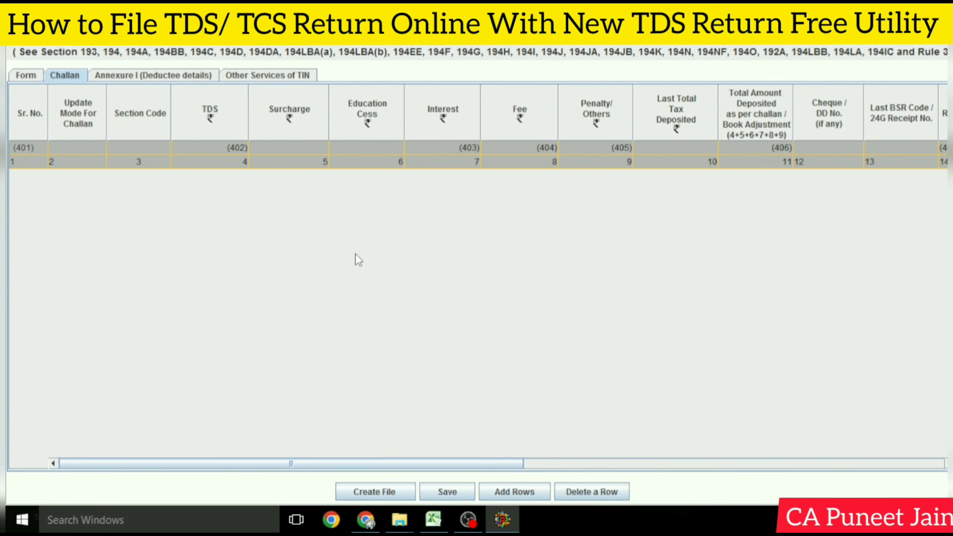
{"action": "left_click", "coordinate": [22, 76]}
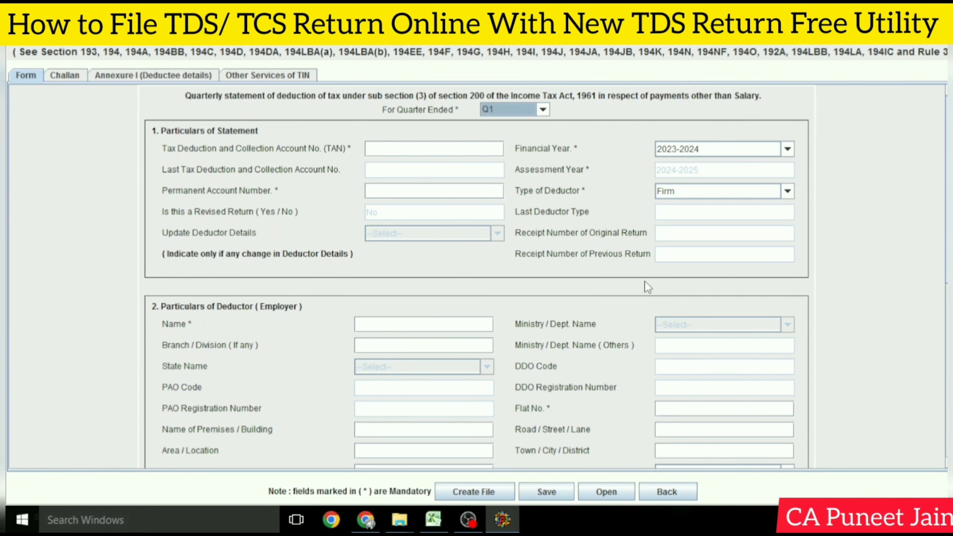
Step: Switch to the Income Tax e-Filing portal in Chrome and open its login page to access the deductor's account
{"action": "left_click", "coordinate": [366, 520]}
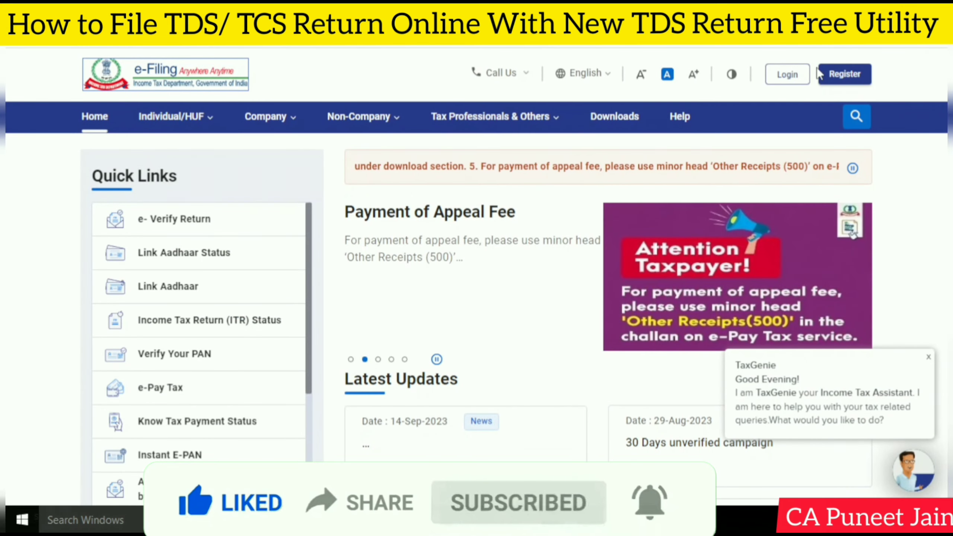
{"action": "left_click", "coordinate": [790, 74]}
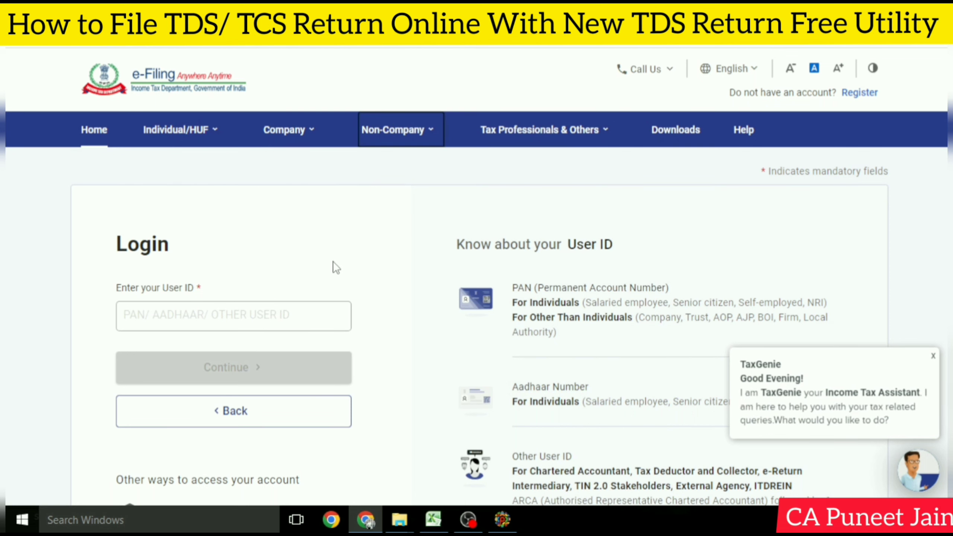
{"action": "left_click", "coordinate": [255, 309]}
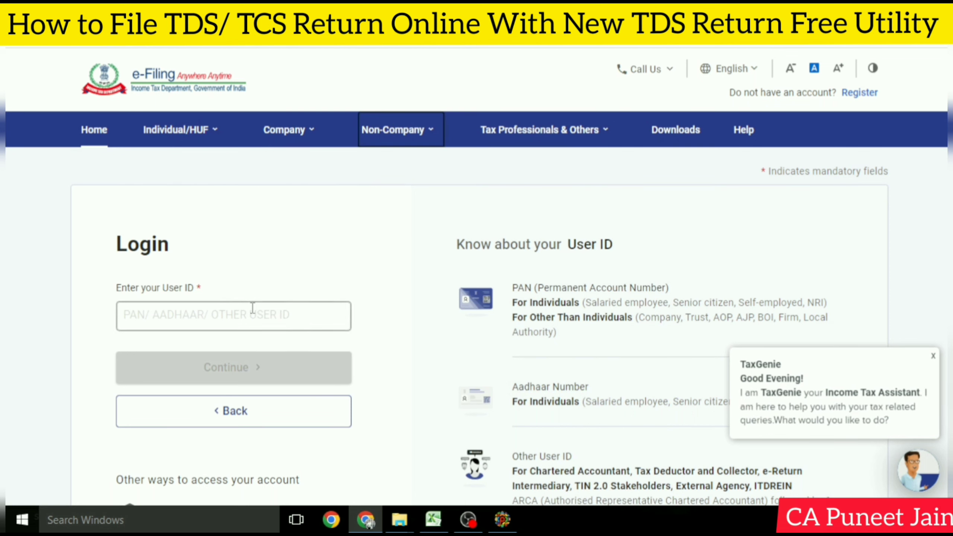
{"action": "left_click", "coordinate": [467, 519]}
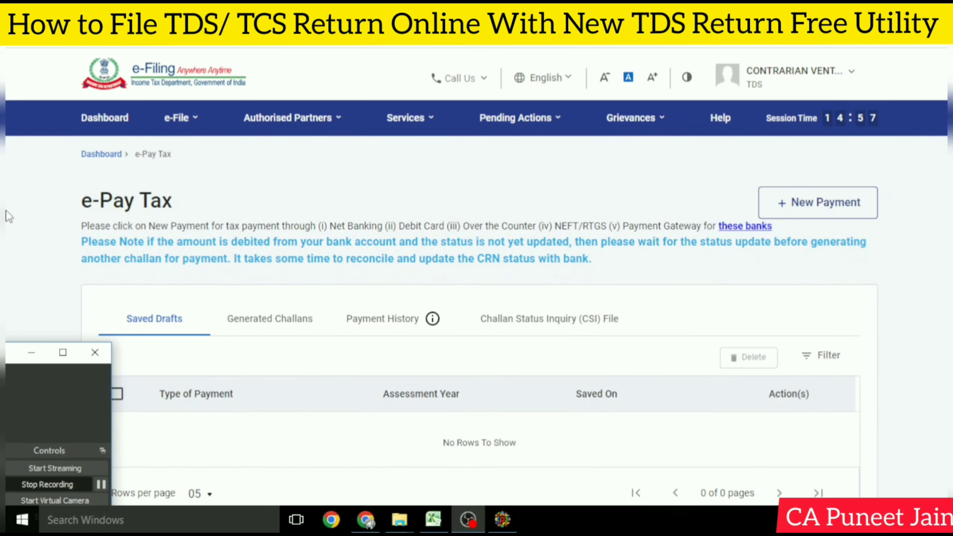
{"action": "left_click", "coordinate": [74, 224]}
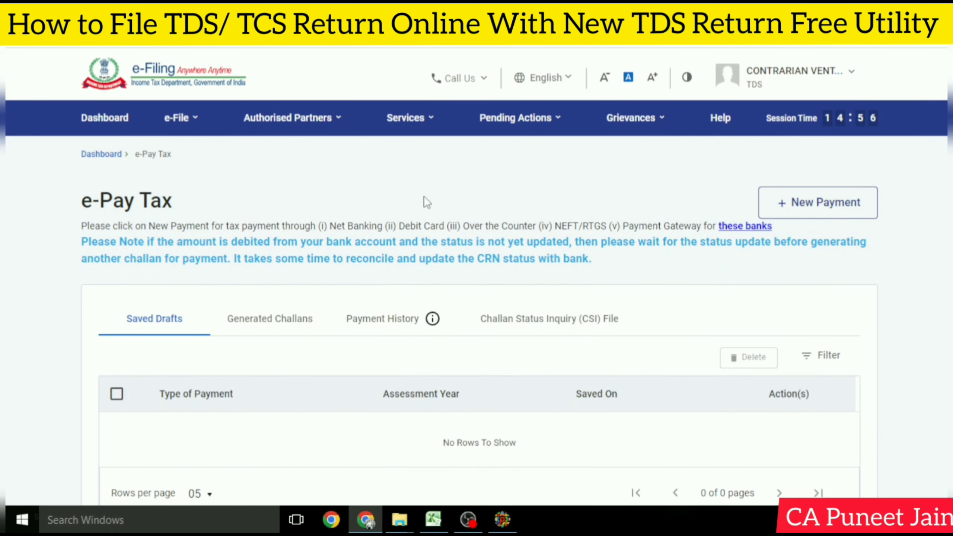
Step: Open e-Pay Tax and review the TDS challan payments in the payment history
{"action": "mouse_move", "coordinate": [183, 127]}
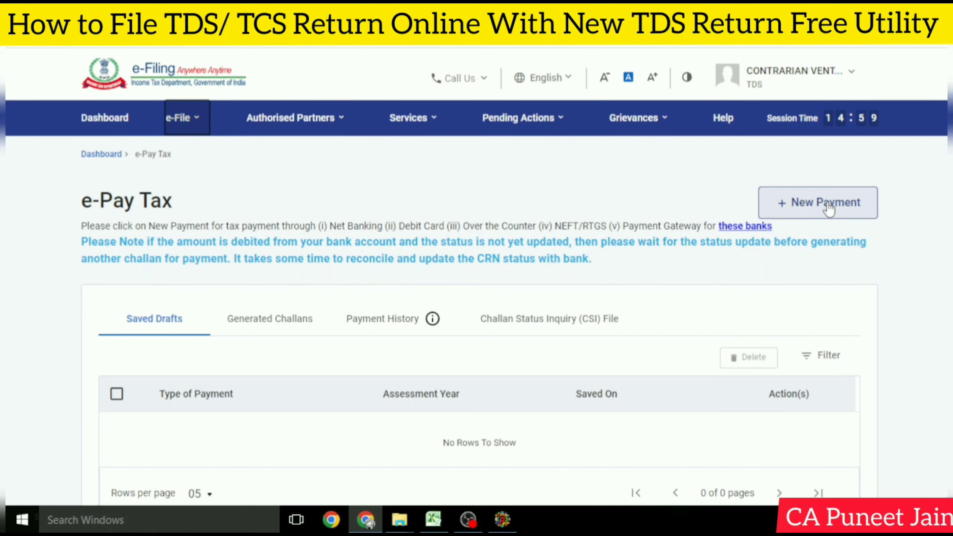
{"action": "scroll", "coordinate": [558, 255], "scroll_direction": "down", "scroll_amount": 3}
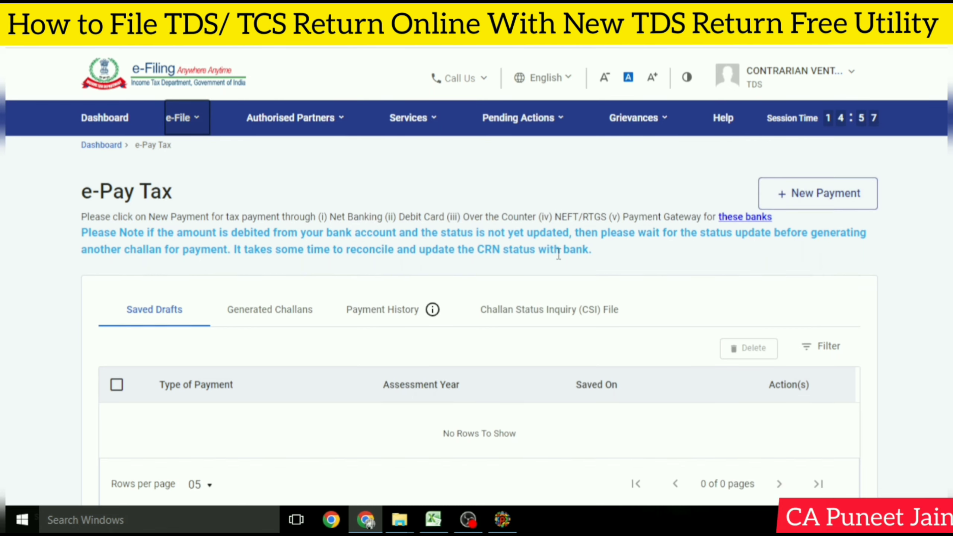
{"action": "left_click", "coordinate": [363, 221]}
{"action": "scroll", "coordinate": [517, 323], "scroll_direction": "down", "scroll_amount": 3}
{"action": "scroll", "coordinate": [525, 326], "scroll_direction": "down", "scroll_amount": 2}
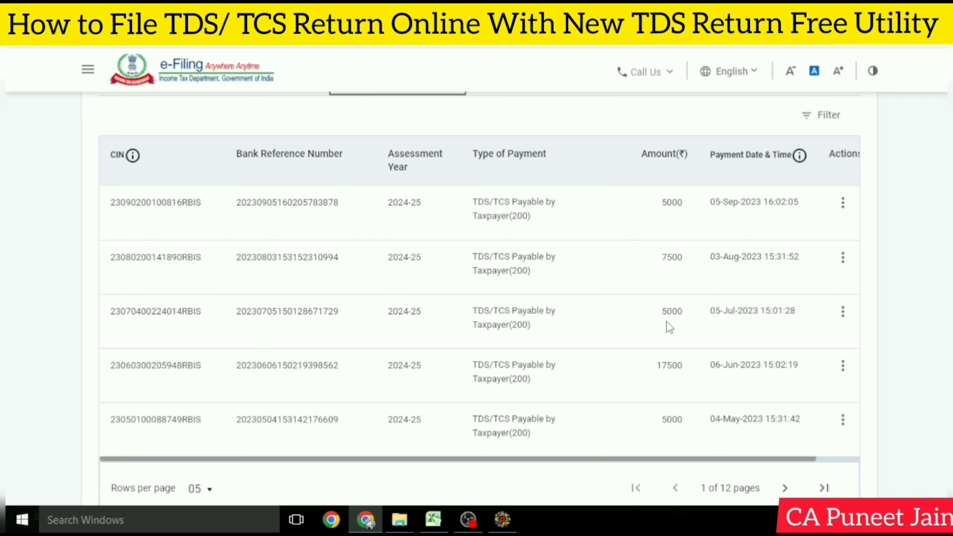
Step: Open the Challan Status Inquiry (CSI) File section and set the starting payment date to 01-May-2023
{"action": "scroll", "coordinate": [652, 323], "scroll_direction": "up", "scroll_amount": 2}
{"action": "left_click", "coordinate": [601, 149]}
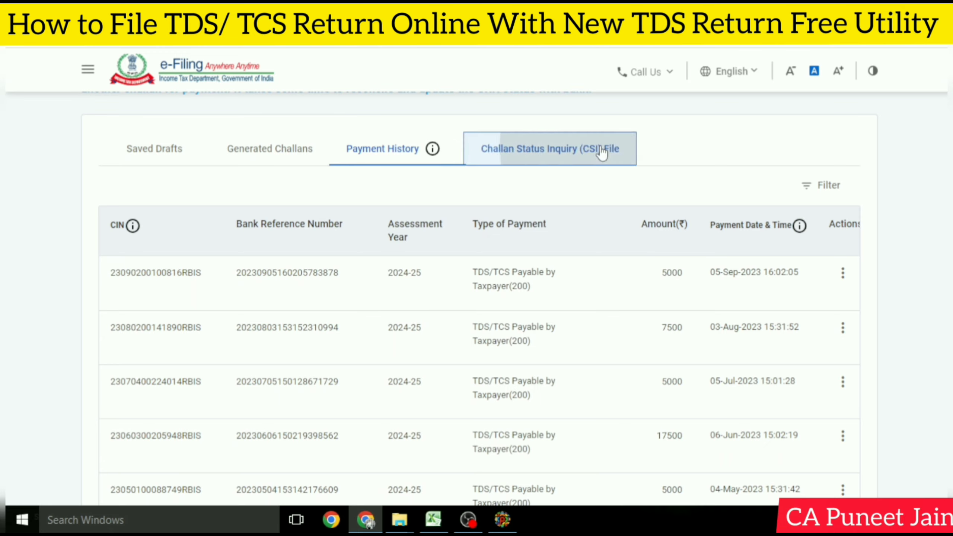
{"action": "scroll", "coordinate": [315, 356], "scroll_direction": "down", "scroll_amount": 2}
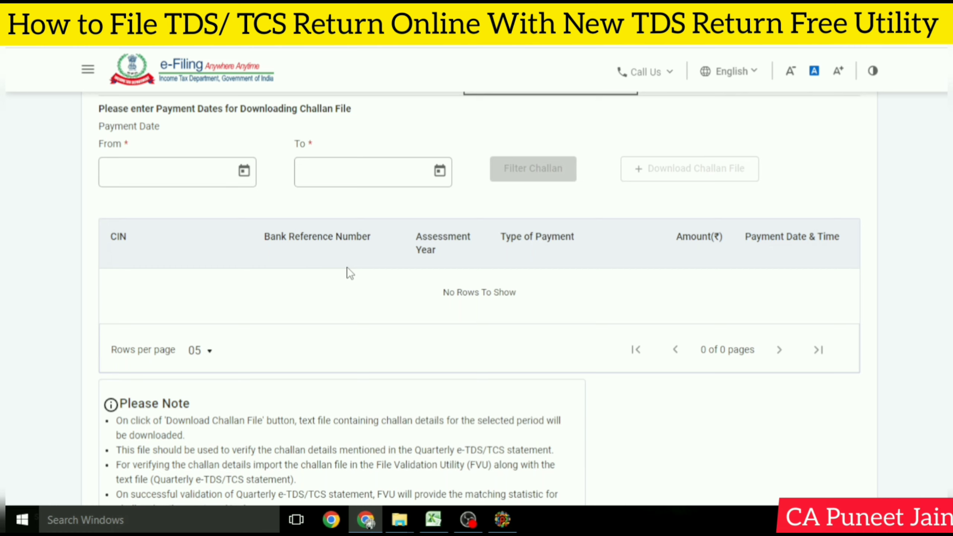
{"action": "left_click", "coordinate": [244, 172]}
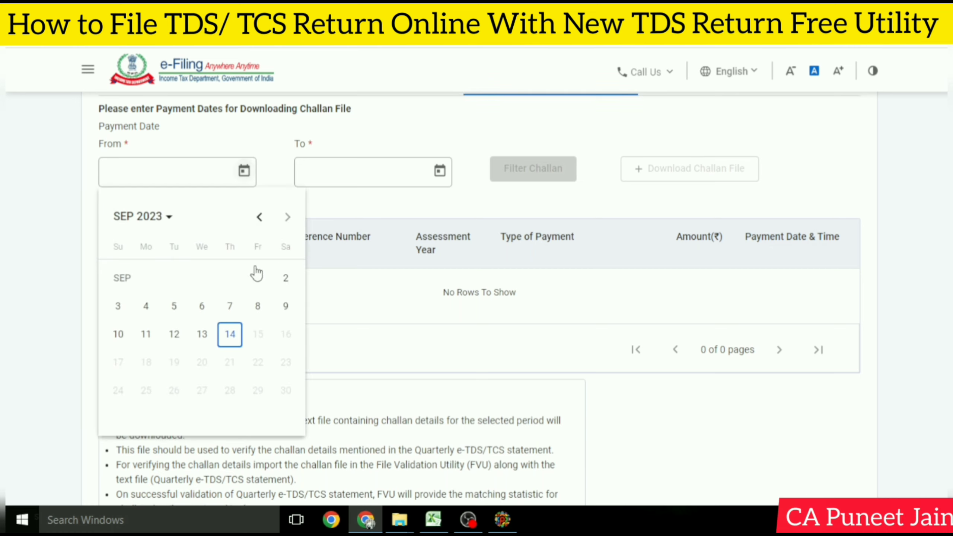
{"action": "left_click", "coordinate": [169, 221]}
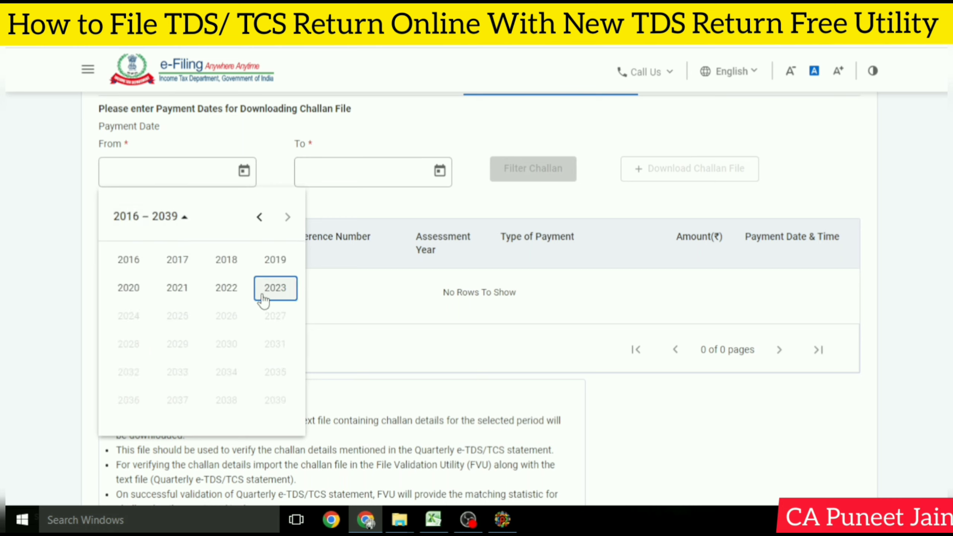
{"action": "left_click", "coordinate": [286, 296]}
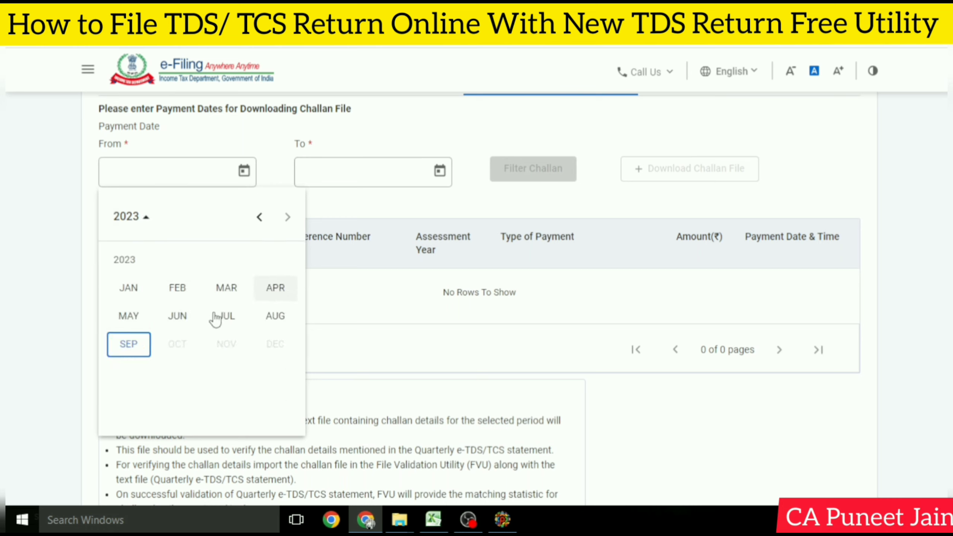
{"action": "left_click", "coordinate": [129, 317]}
{"action": "left_click", "coordinate": [146, 311]}
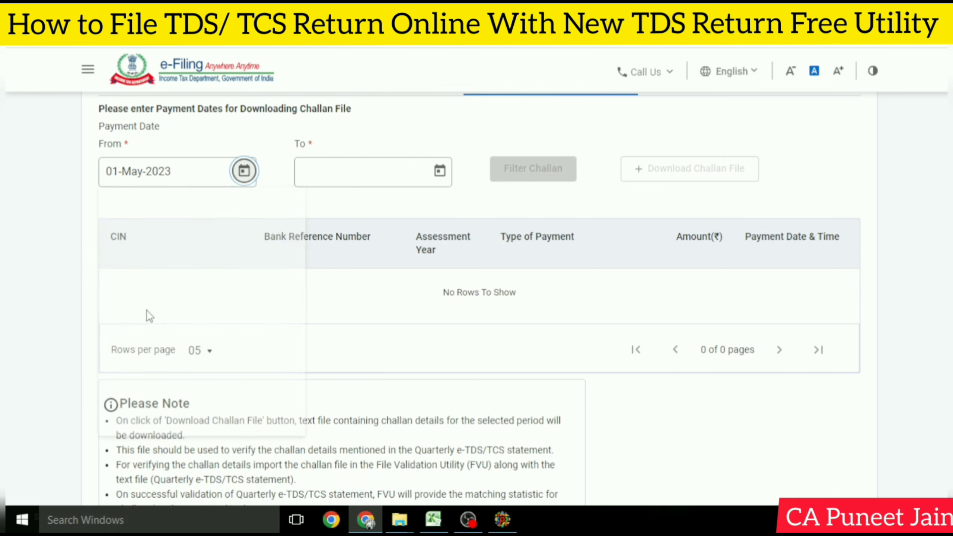
Step: Set the ending payment date to 31-Jul-2023 and filter the challans for that period
{"action": "left_click", "coordinate": [440, 173]}
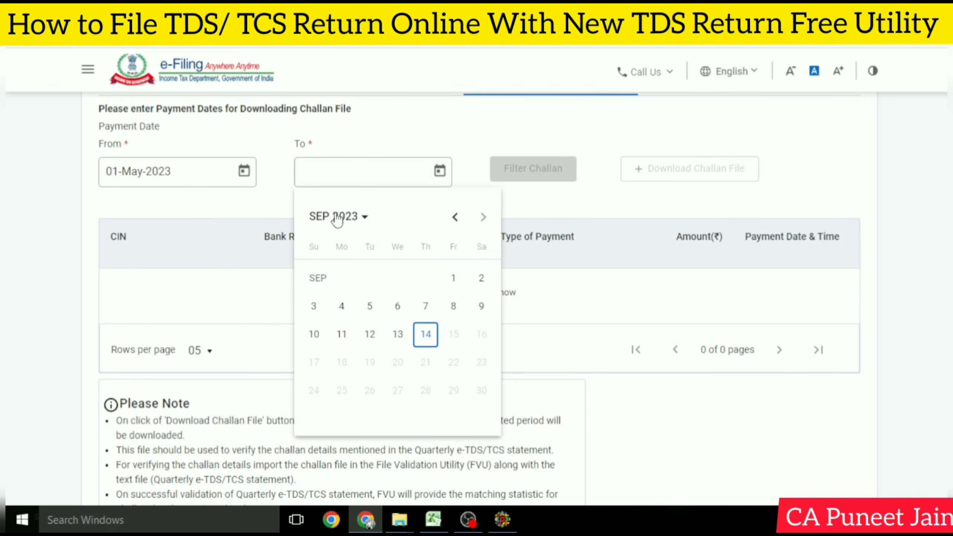
{"action": "left_click", "coordinate": [353, 224]}
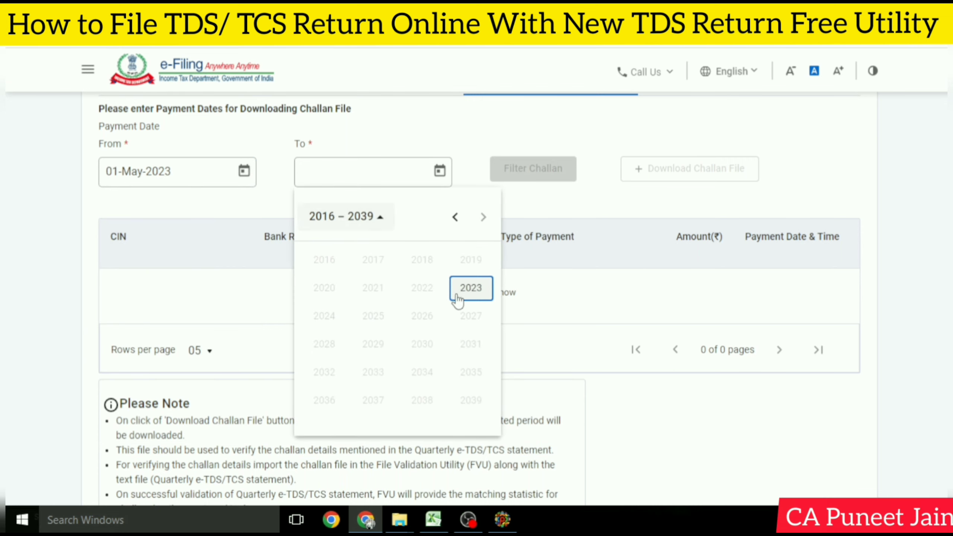
{"action": "left_click", "coordinate": [465, 295]}
{"action": "left_click", "coordinate": [423, 323]}
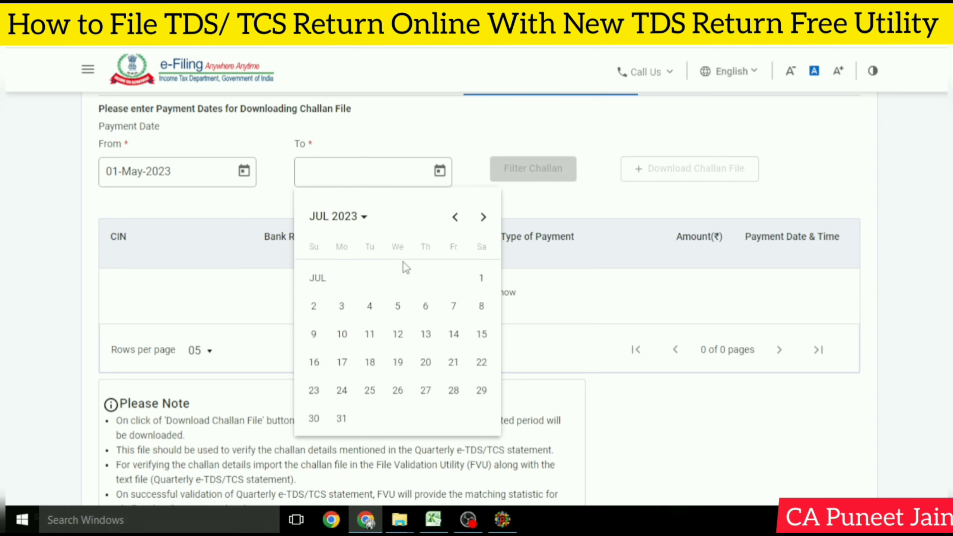
{"action": "left_click", "coordinate": [342, 419]}
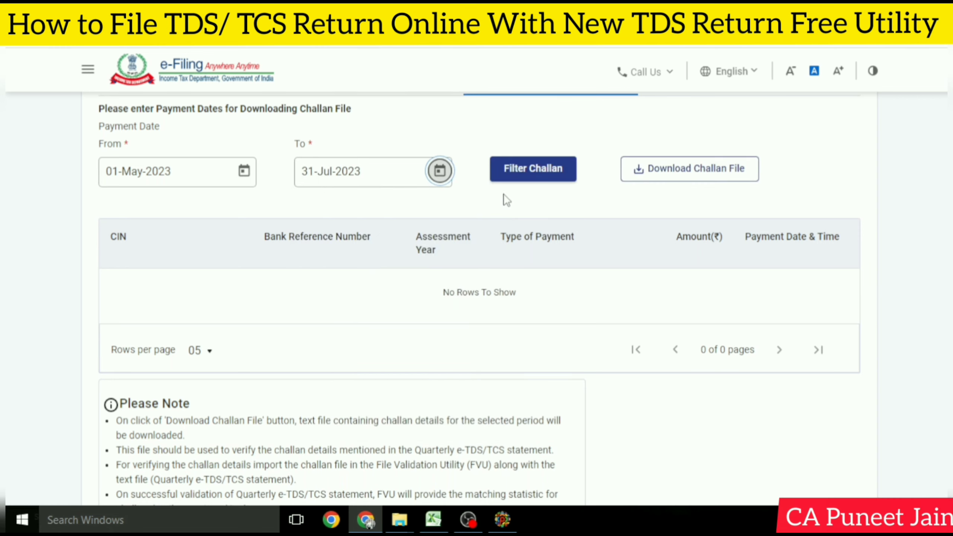
{"action": "left_click", "coordinate": [536, 169]}
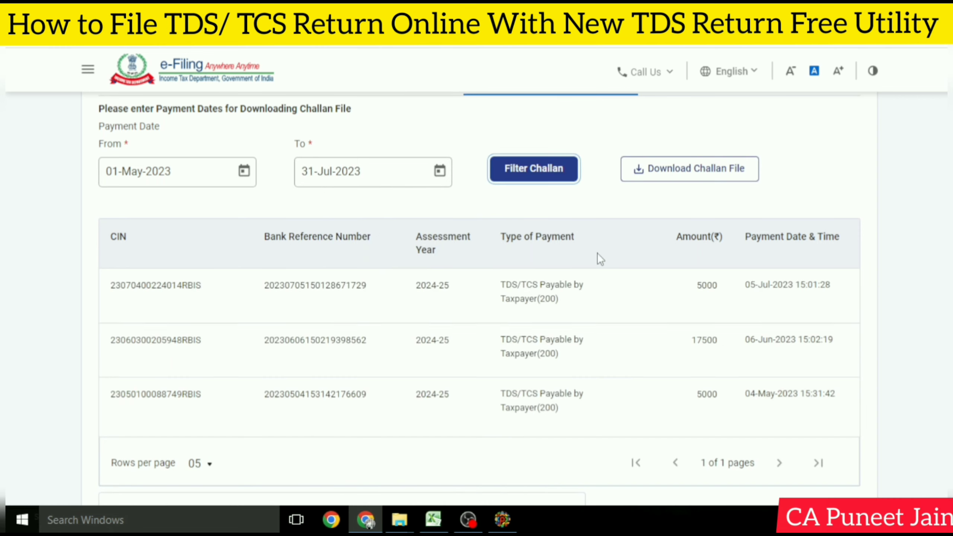
Step: Download the challan file and save it as a CSI file in the COntra folder on the Desktop
{"action": "left_click", "coordinate": [698, 173]}
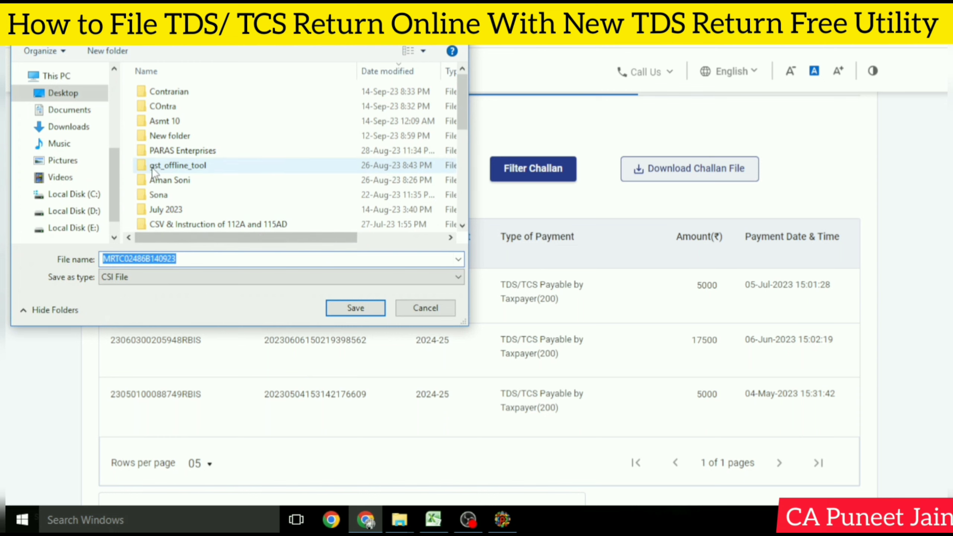
{"action": "double_click", "coordinate": [181, 106]}
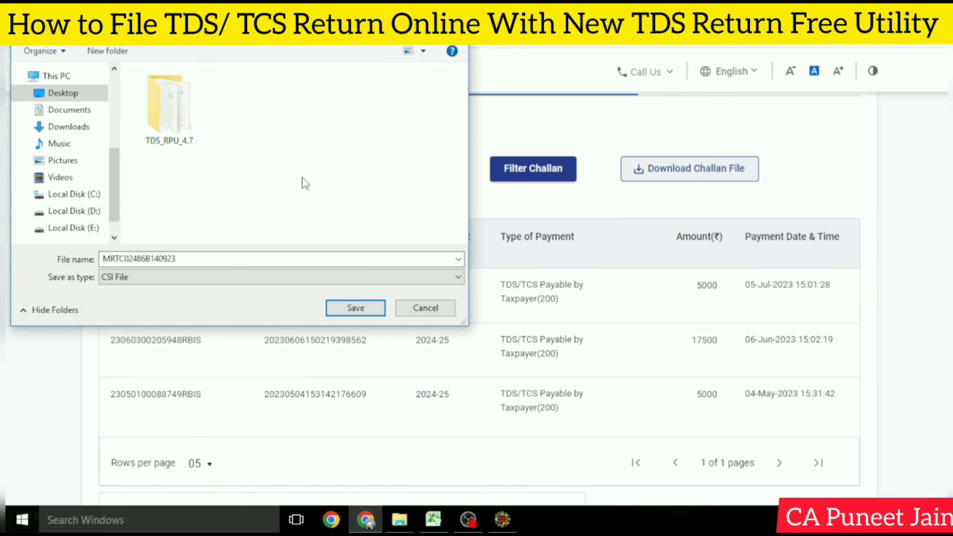
{"action": "left_click", "coordinate": [383, 309]}
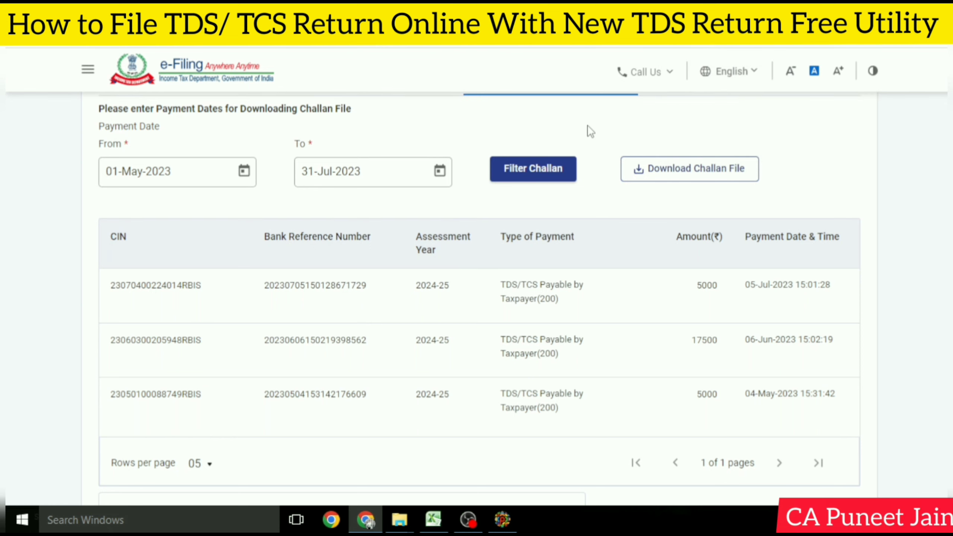
Step: Open the list of income tax forms available for filing and locate the quarterly TDS/TCS return, Form TDS
{"action": "scroll", "coordinate": [585, 195], "scroll_direction": "up", "scroll_amount": 5}
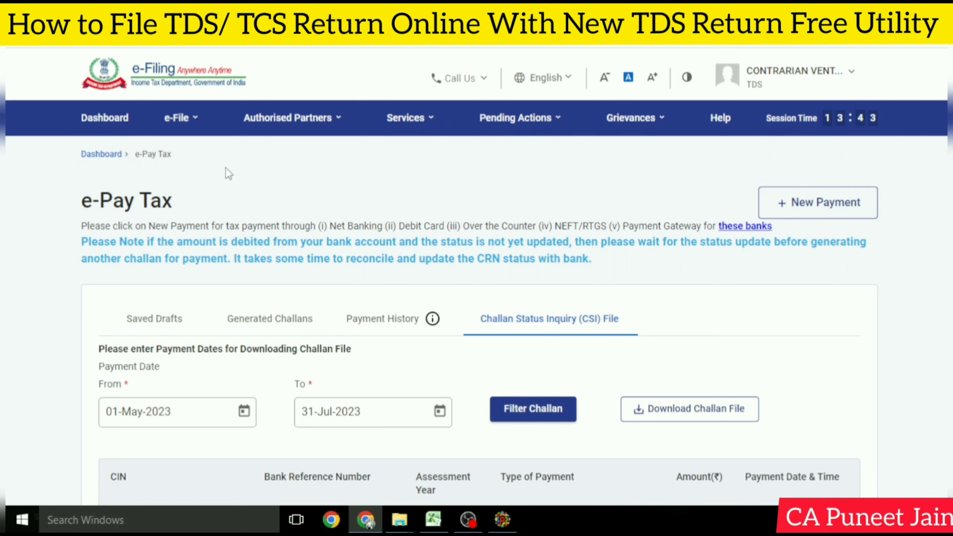
{"action": "mouse_move", "coordinate": [195, 138]}
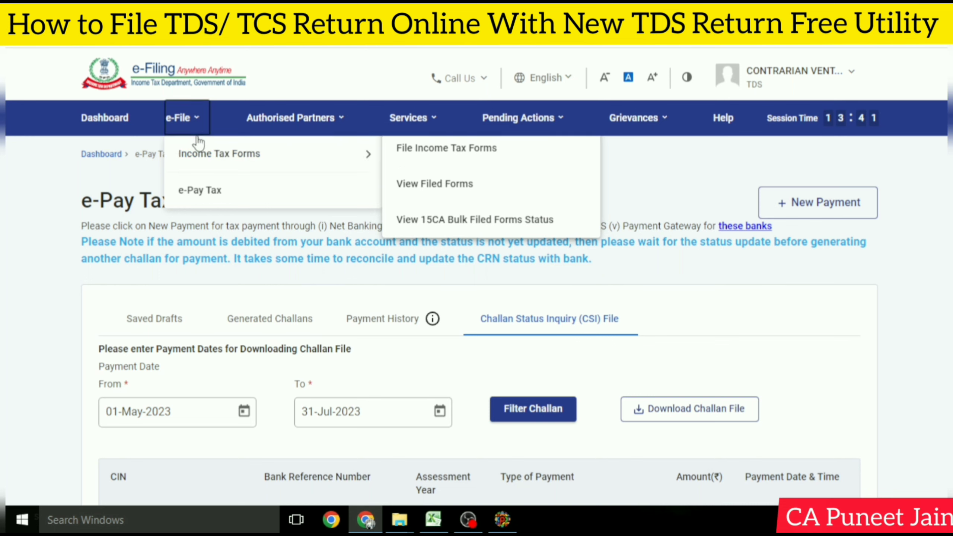
{"action": "left_click", "coordinate": [502, 158]}
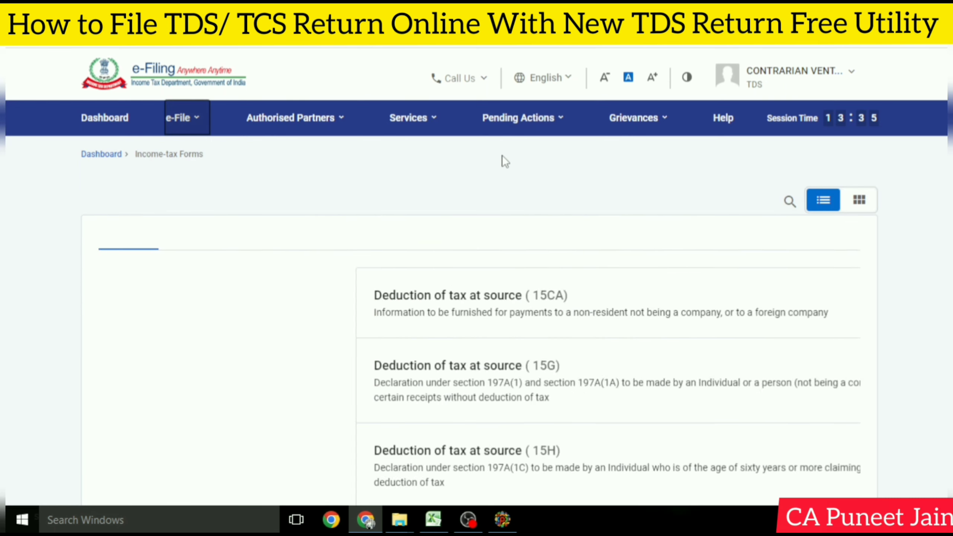
{"action": "scroll", "coordinate": [542, 268], "scroll_direction": "down", "scroll_amount": 15}
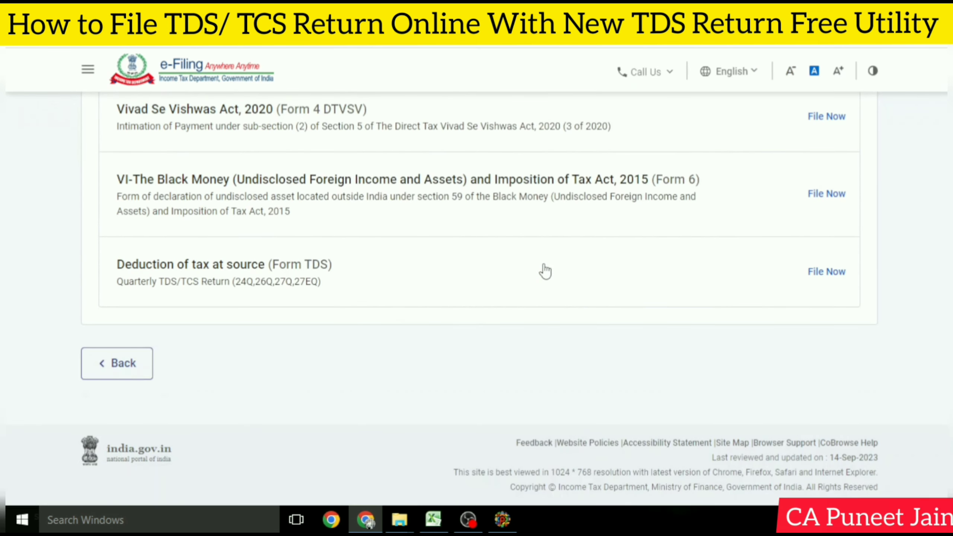
{"action": "scroll", "coordinate": [529, 300], "scroll_direction": "up", "scroll_amount": 12}
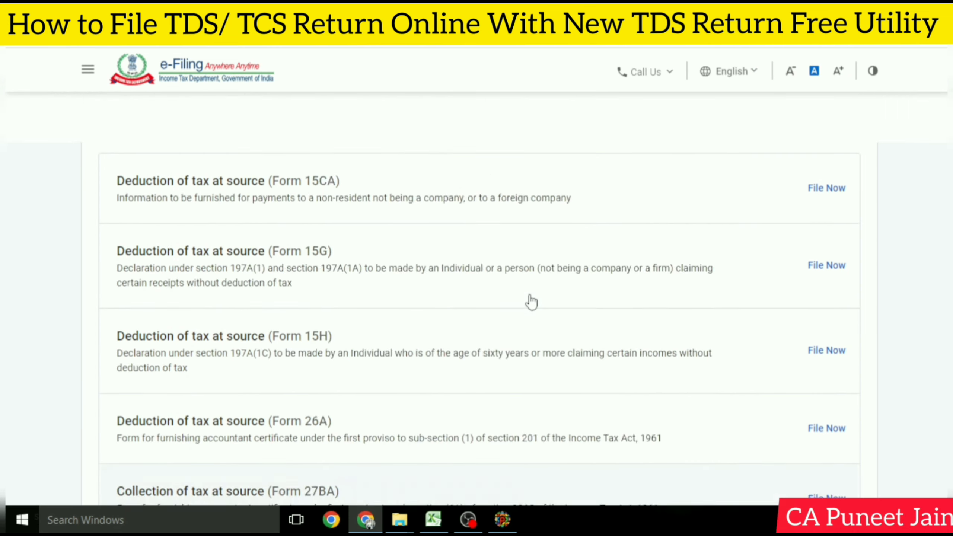
{"action": "scroll", "coordinate": [488, 262], "scroll_direction": "down", "scroll_amount": 4}
{"action": "scroll", "coordinate": [489, 261], "scroll_direction": "down", "scroll_amount": 7}
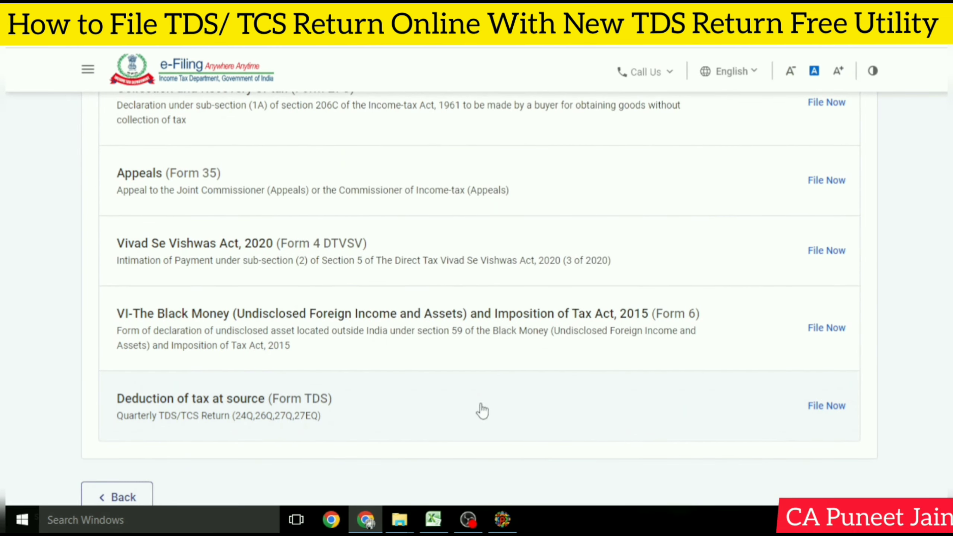
Step: Open the quarterly TDS/TCS return, Deduction of tax at source (Form TDS), and start the filing
{"action": "scroll", "coordinate": [607, 355], "scroll_direction": "up", "scroll_amount": 7}
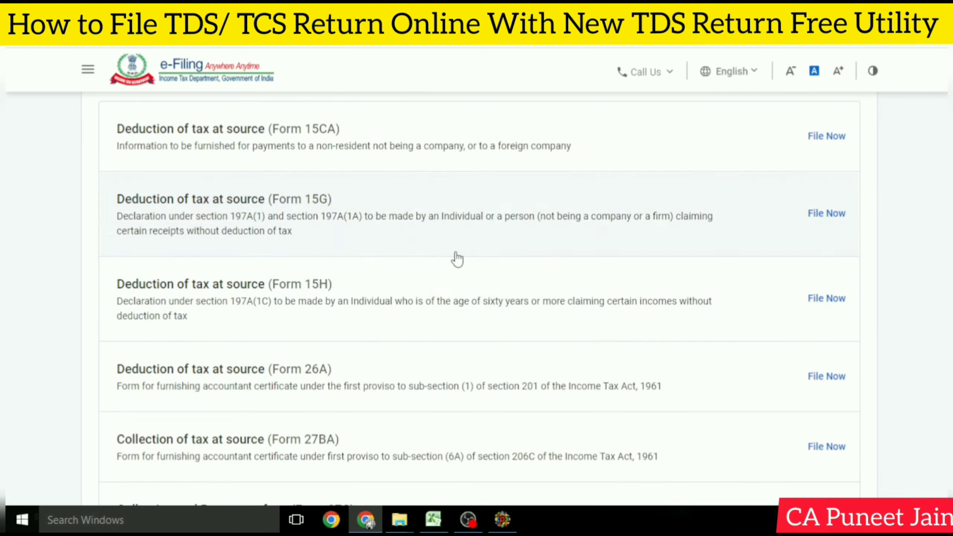
{"action": "scroll", "coordinate": [456, 263], "scroll_direction": "down", "scroll_amount": 5}
{"action": "scroll", "coordinate": [456, 268], "scroll_direction": "down", "scroll_amount": 5}
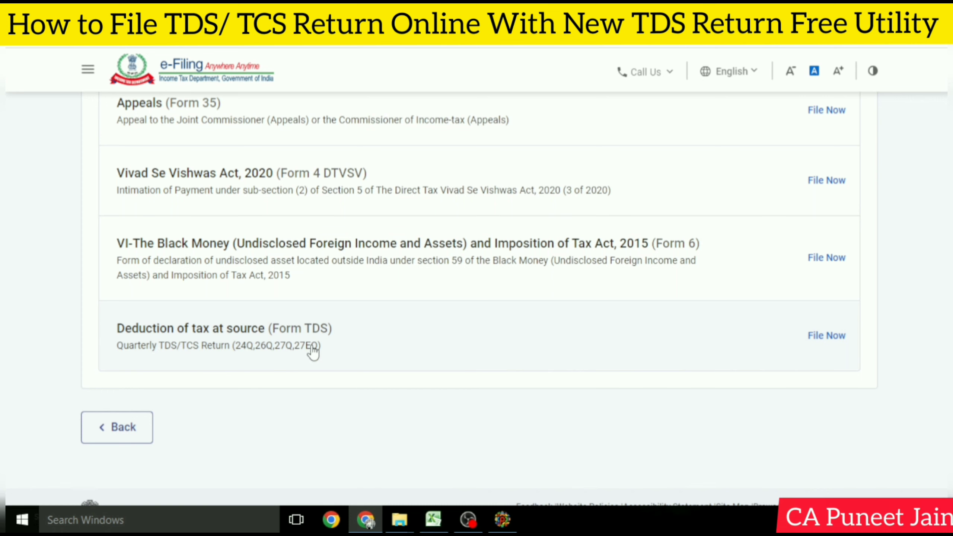
{"action": "left_click", "coordinate": [300, 344]}
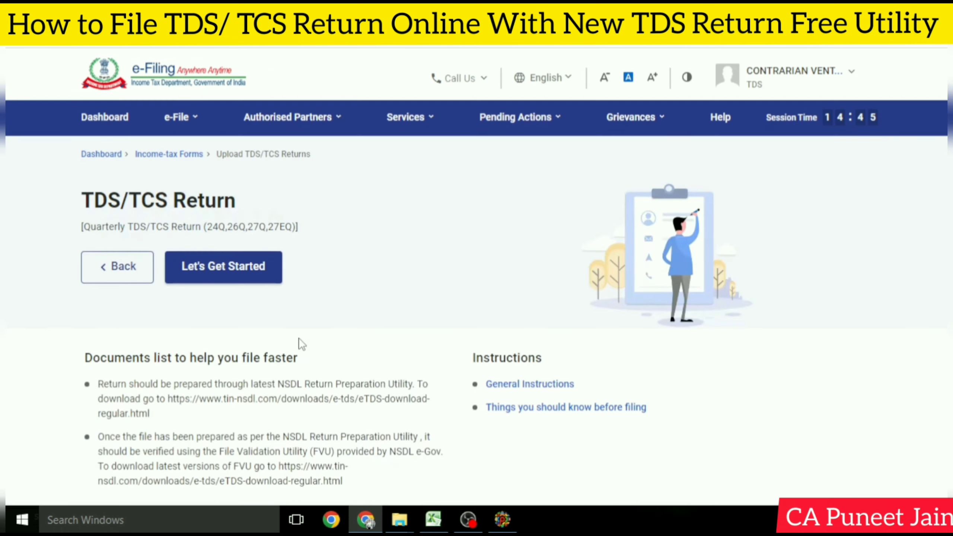
{"action": "left_click", "coordinate": [220, 266]}
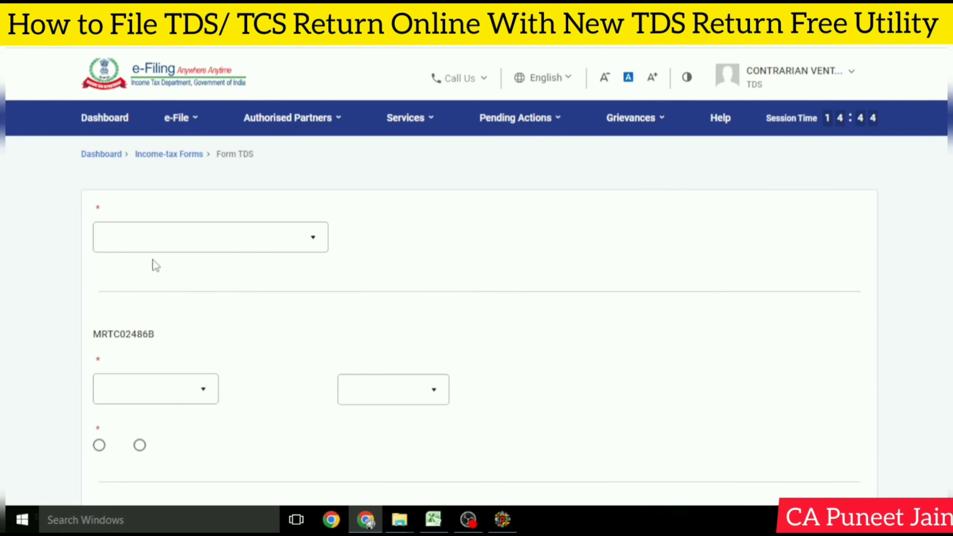
Step: Select form 26Q (Other than salary) for the return and check the other form types offered
{"action": "left_click", "coordinate": [175, 247]}
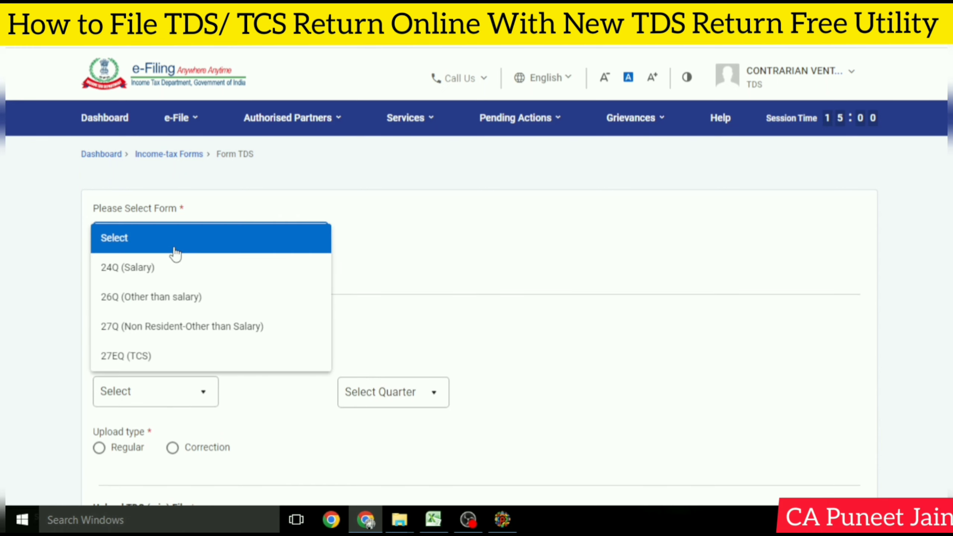
{"action": "left_click", "coordinate": [164, 309]}
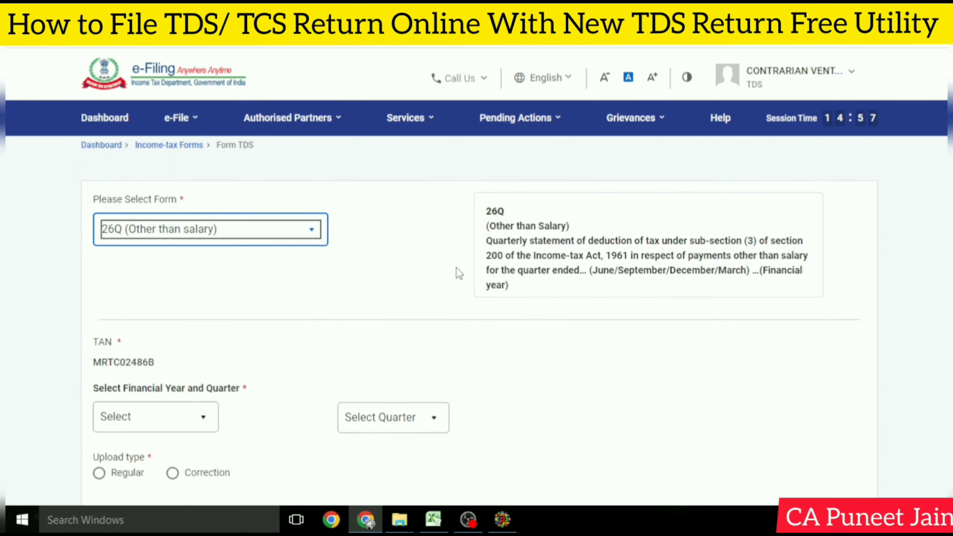
{"action": "scroll", "coordinate": [457, 273], "scroll_direction": "down", "scroll_amount": 3}
{"action": "scroll", "coordinate": [330, 257], "scroll_direction": "up", "scroll_amount": 3}
{"action": "left_click", "coordinate": [250, 247]}
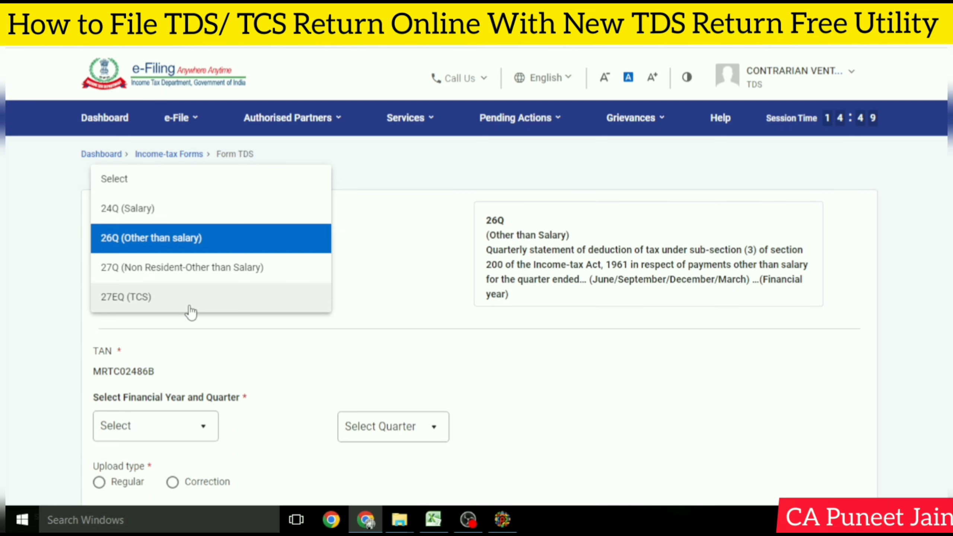
{"action": "left_click", "coordinate": [260, 348]}
Step: Set the return's financial year to 2023-24 and the quarter to Q1
{"action": "scroll", "coordinate": [168, 297], "scroll_direction": "down", "scroll_amount": 5}
{"action": "left_click", "coordinate": [189, 250]}
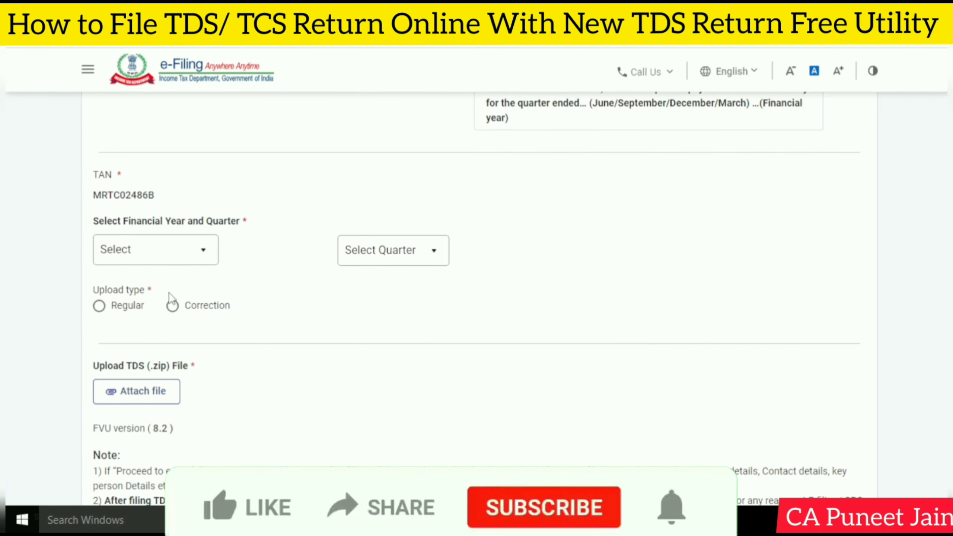
{"action": "scroll", "coordinate": [152, 319], "scroll_direction": "down", "scroll_amount": 5}
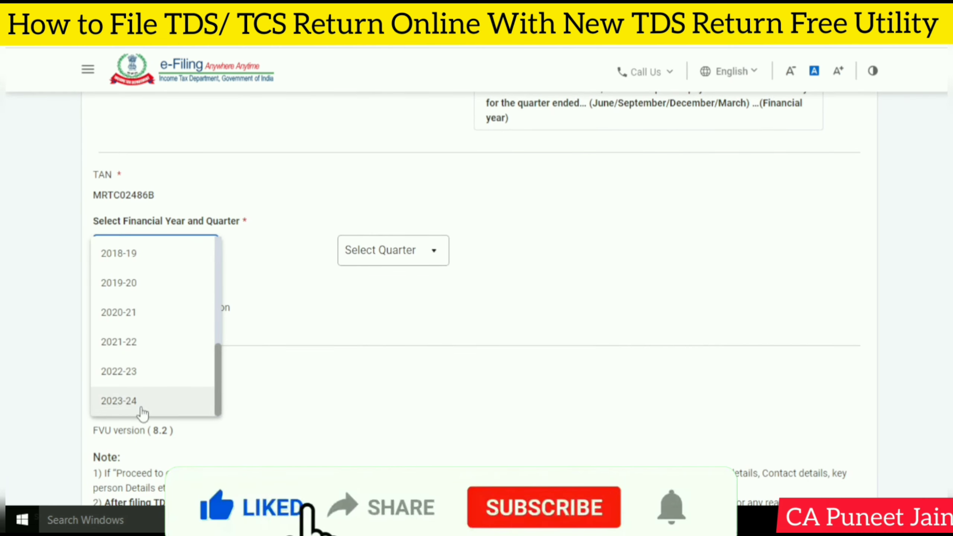
{"action": "left_click", "coordinate": [161, 403]}
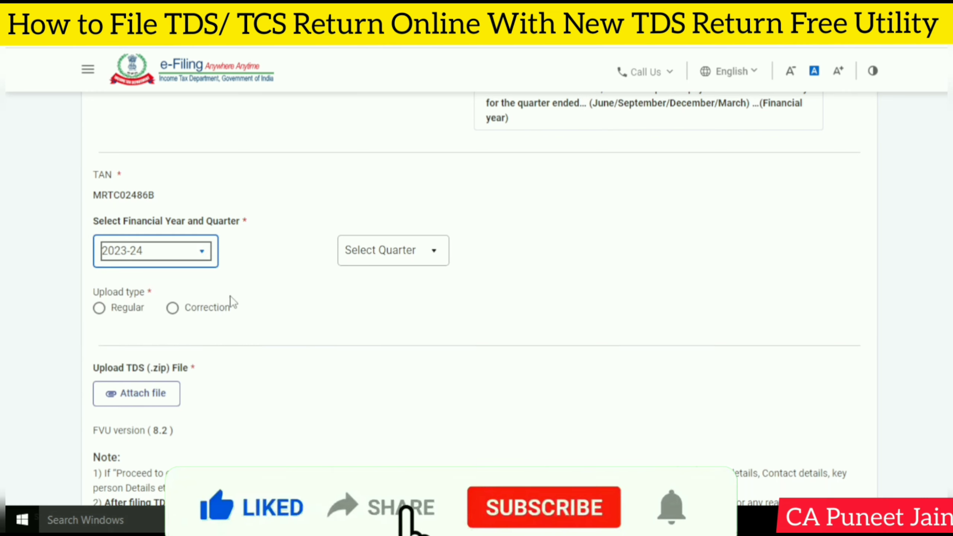
{"action": "left_click", "coordinate": [391, 256]}
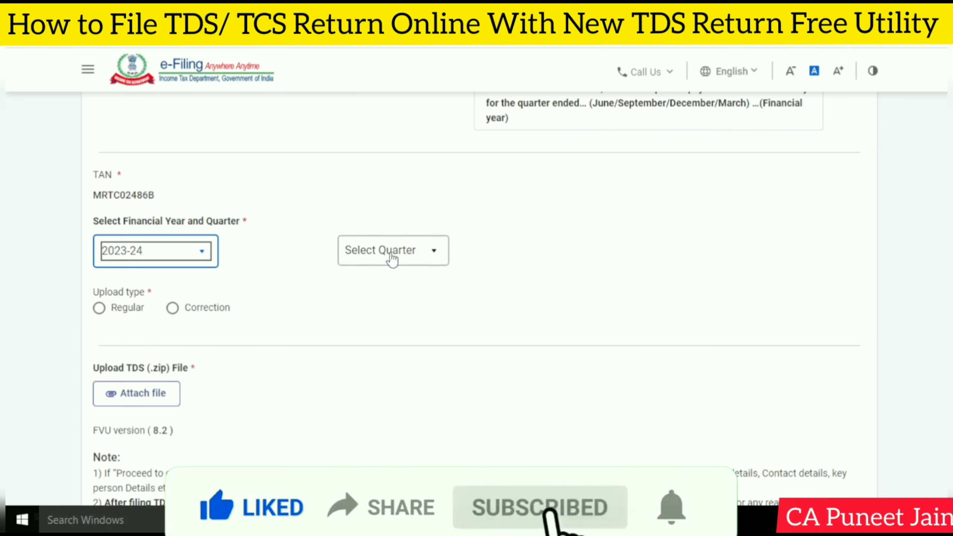
{"action": "left_click", "coordinate": [396, 281]}
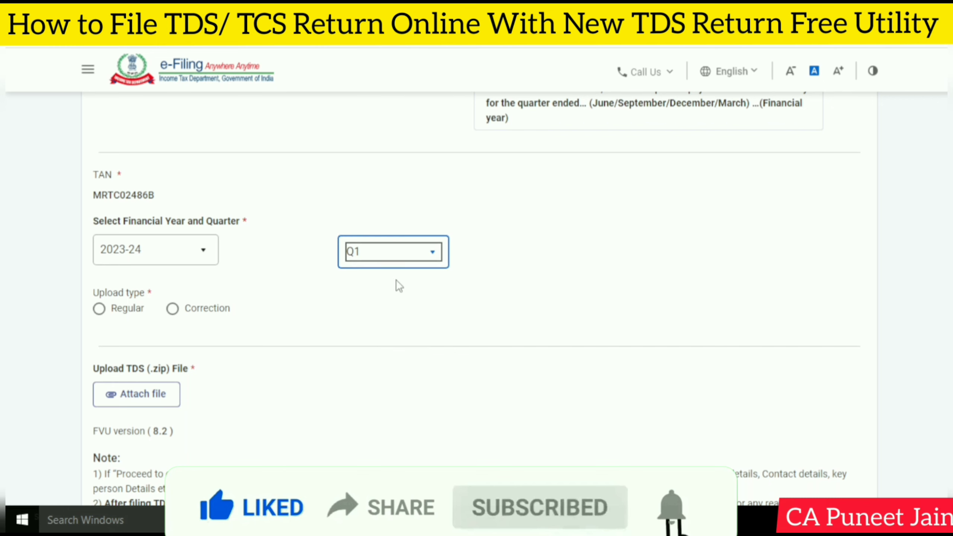
Step: Choose Regular as the upload type for the TDS return
{"action": "scroll", "coordinate": [185, 322], "scroll_direction": "down", "scroll_amount": 2}
{"action": "left_click", "coordinate": [100, 238]}
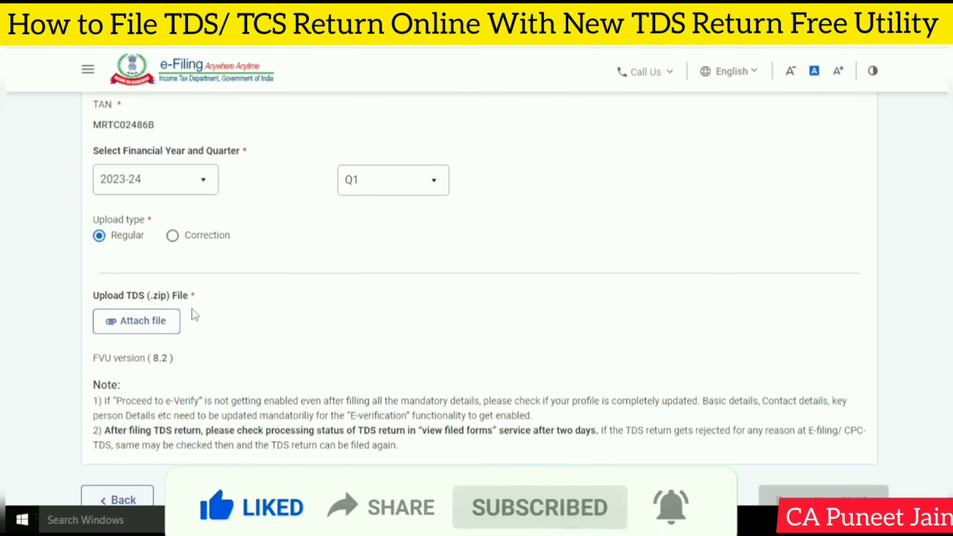
{"action": "scroll", "coordinate": [157, 326], "scroll_direction": "down", "scroll_amount": 2}
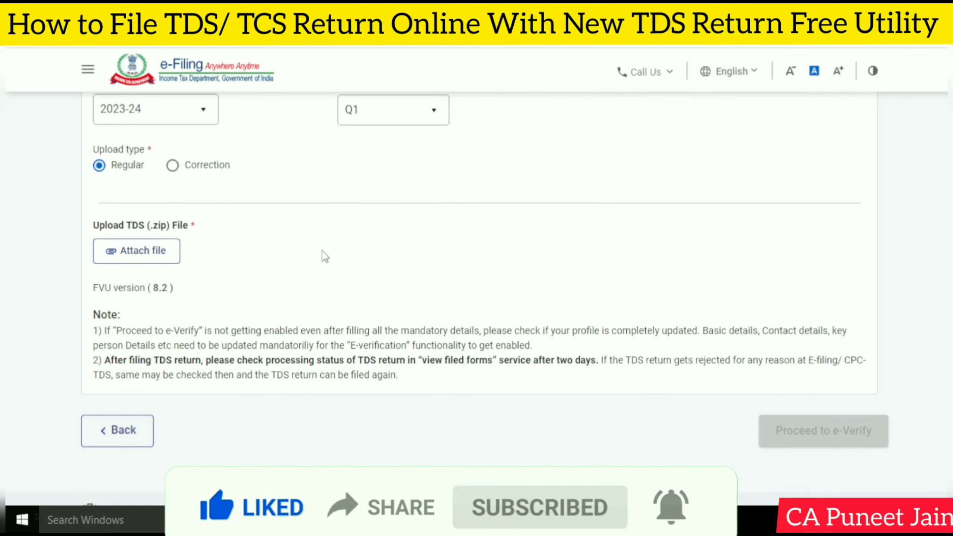
Step: Switch to RPU 4.7 and examine the challan rows, including TDS amounts, BSR codes, deposit dates and serial numbers
{"action": "left_click", "coordinate": [503, 519]}
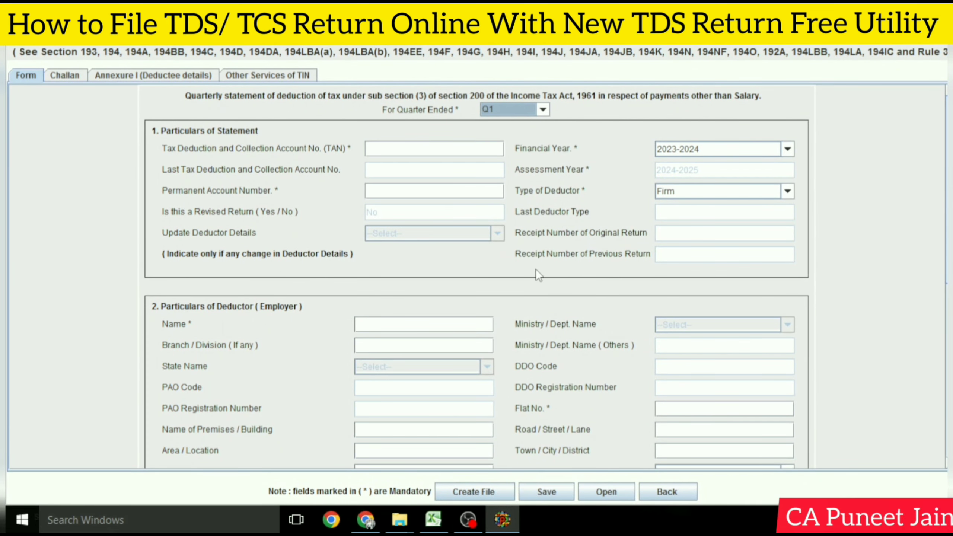
{"action": "left_click", "coordinate": [468, 519]}
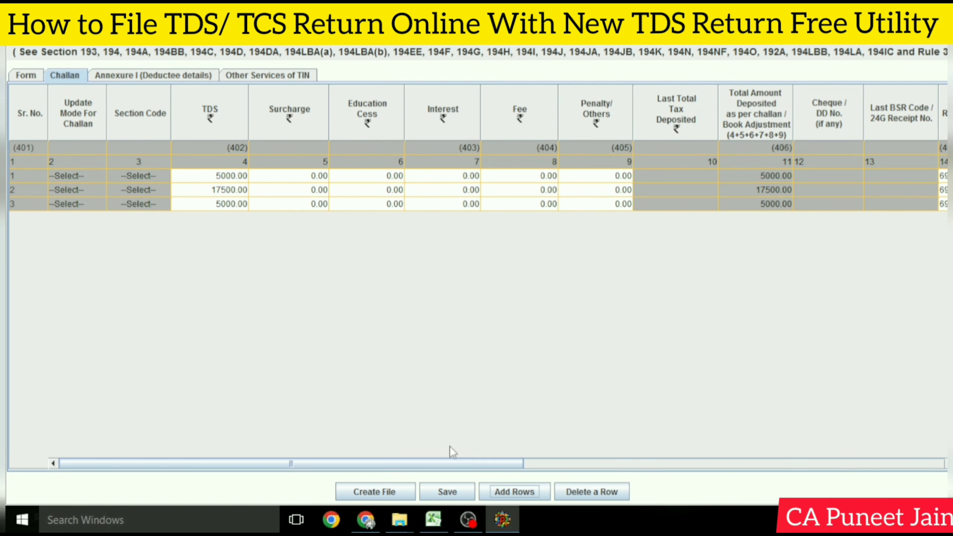
{"action": "left_click_drag", "start_coordinate": [522, 465], "coordinate": [838, 438]}
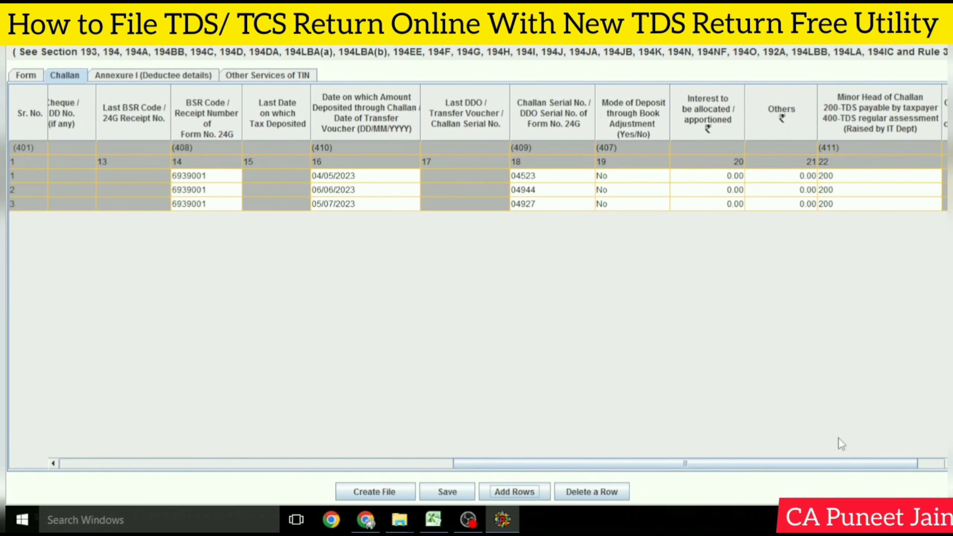
Step: Review the Annexure I deductee rows, including payment dates, amounts, tax deducted, deductee codes and deduction rates
{"action": "left_click", "coordinate": [158, 77]}
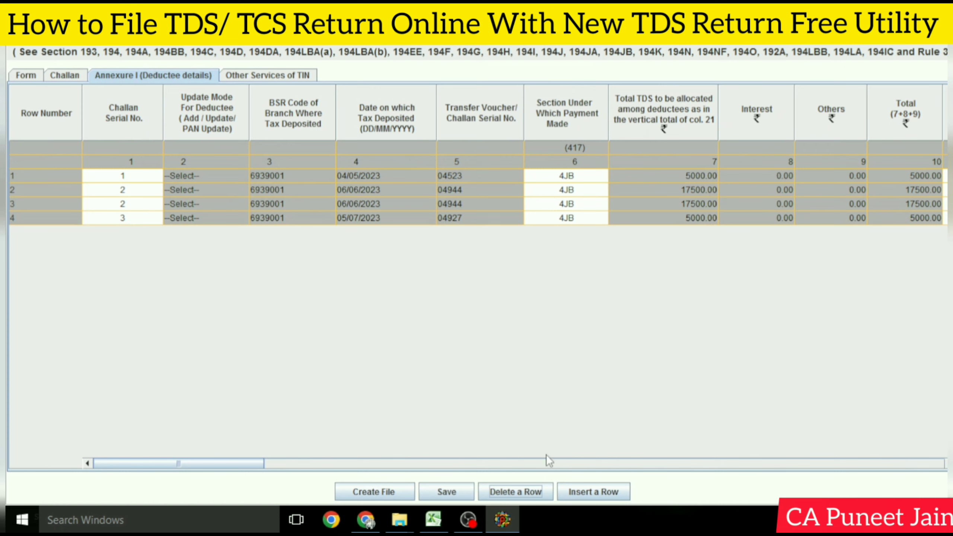
{"action": "left_click", "coordinate": [478, 521]}
{"action": "left_click", "coordinate": [102, 485]}
{"action": "left_click", "coordinate": [312, 409]}
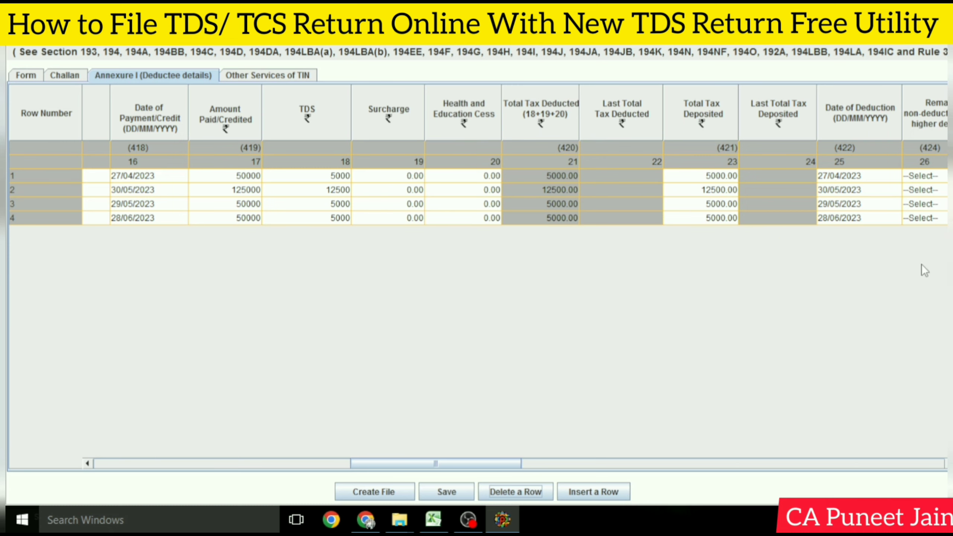
{"action": "left_click_drag", "start_coordinate": [506, 465], "coordinate": [586, 460]}
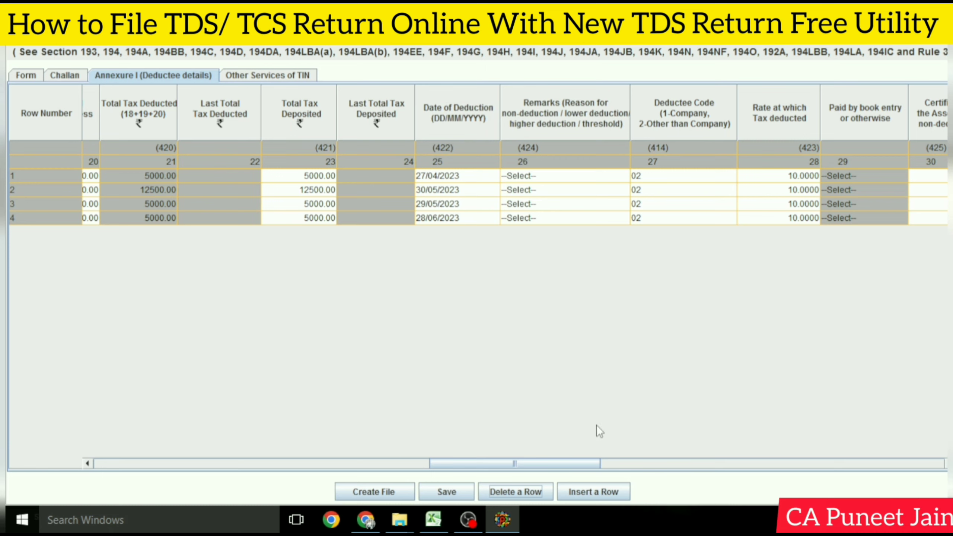
Step: Switch back to the e-Filing portal and view the filed Form 26Q returns for 2022-23
{"action": "left_click", "coordinate": [366, 519]}
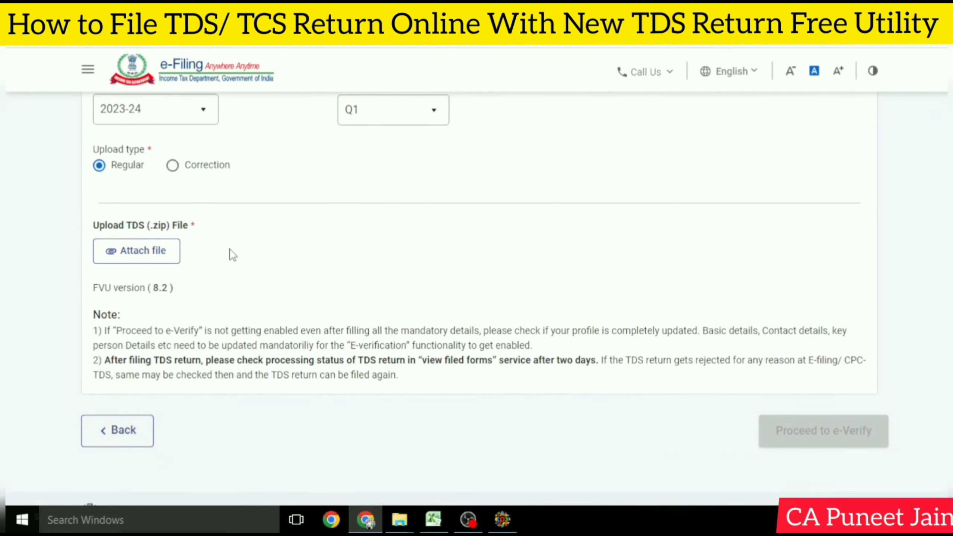
{"action": "scroll", "coordinate": [233, 255], "scroll_direction": "up", "scroll_amount": 10}
{"action": "mouse_move", "coordinate": [197, 139]}
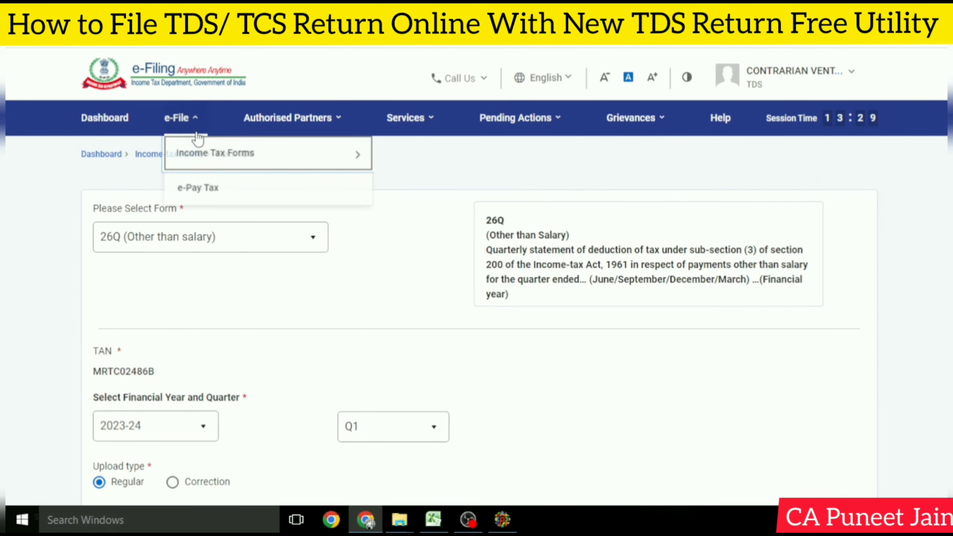
{"action": "mouse_move", "coordinate": [240, 168]}
{"action": "left_click", "coordinate": [452, 188]}
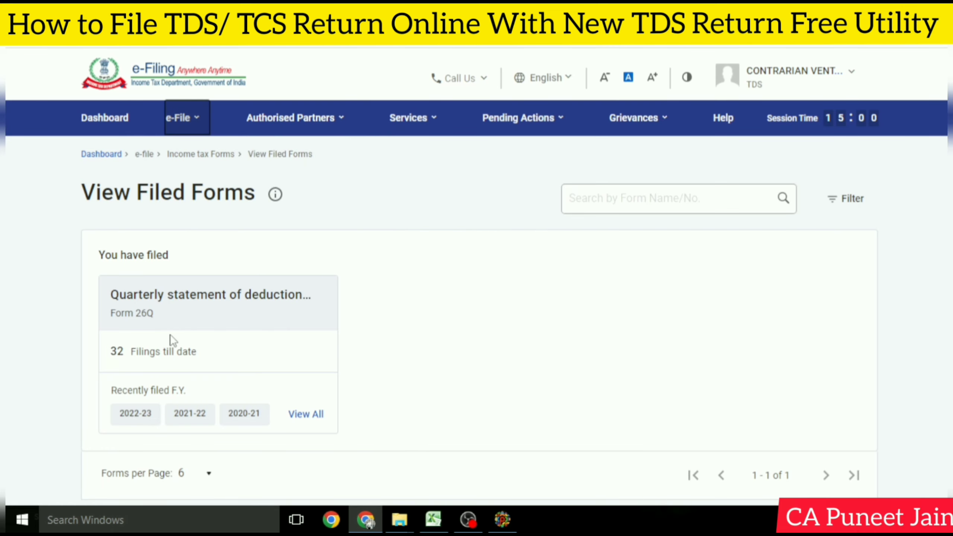
{"action": "scroll", "coordinate": [174, 338], "scroll_direction": "down", "scroll_amount": 3}
{"action": "left_click", "coordinate": [146, 322]}
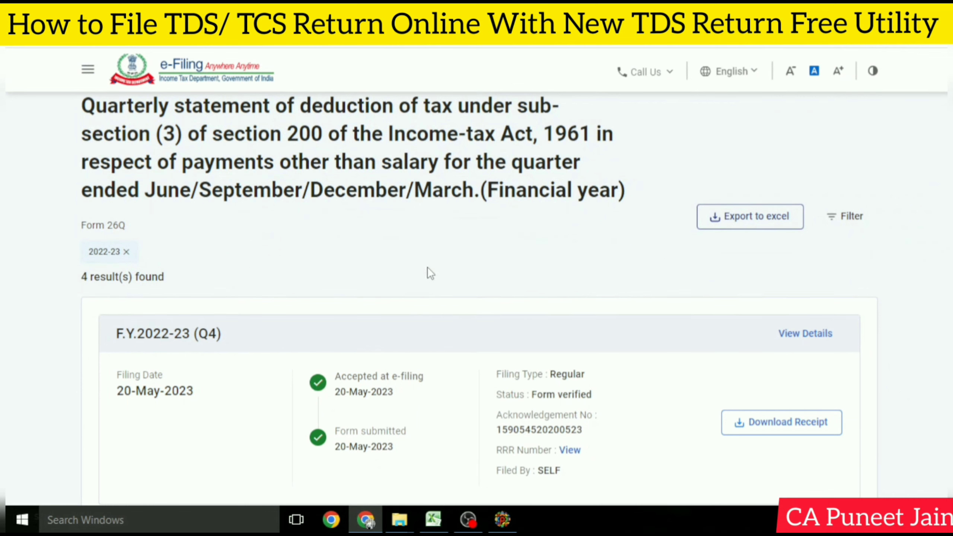
Step: Open the receipt download for the F.Y. 2022-23 Q4 return, examine its RRR number and close it without downloading
{"action": "scroll", "coordinate": [607, 307], "scroll_direction": "down", "scroll_amount": 2}
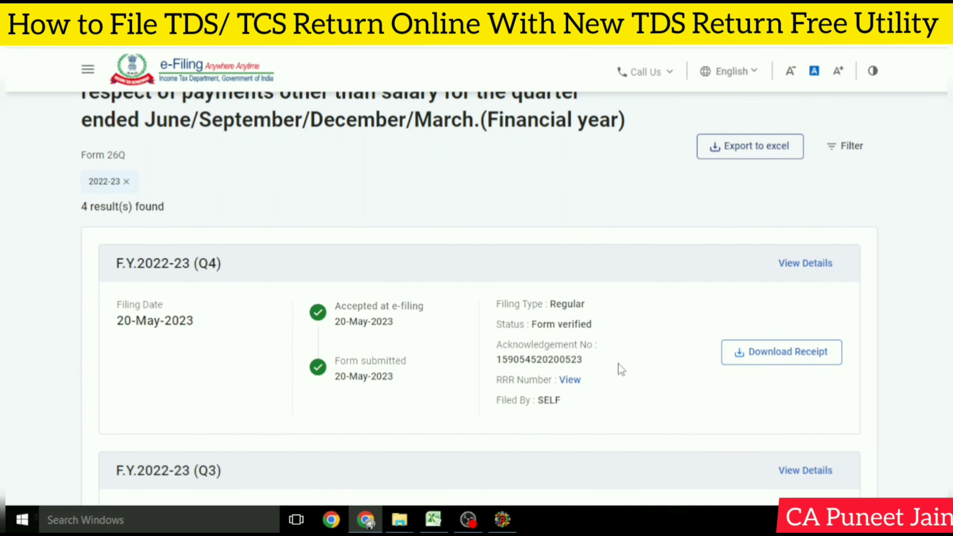
{"action": "left_click", "coordinate": [802, 356]}
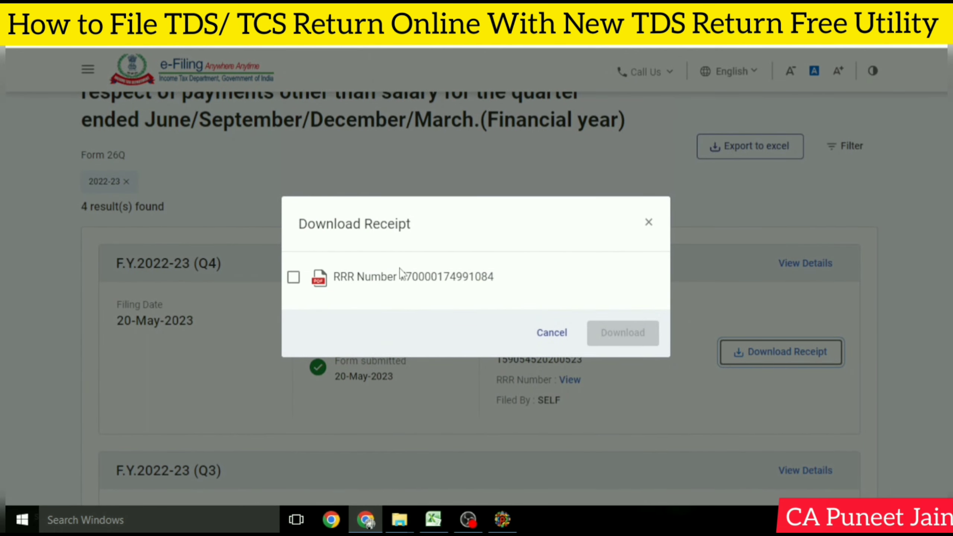
{"action": "left_click_drag", "start_coordinate": [401, 271], "coordinate": [455, 276]}
{"action": "left_click", "coordinate": [524, 278]}
{"action": "left_click_drag", "start_coordinate": [524, 278], "coordinate": [400, 281]}
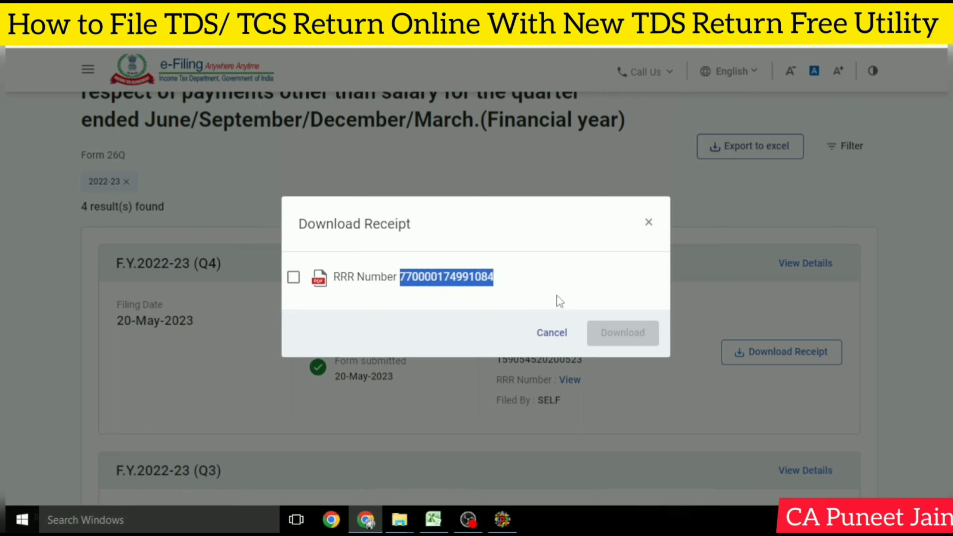
{"action": "left_click", "coordinate": [650, 223]}
Step: Switch to RPU 4.7 and set the challan input file to the CSI file in the COntra folder
{"action": "left_click", "coordinate": [468, 519]}
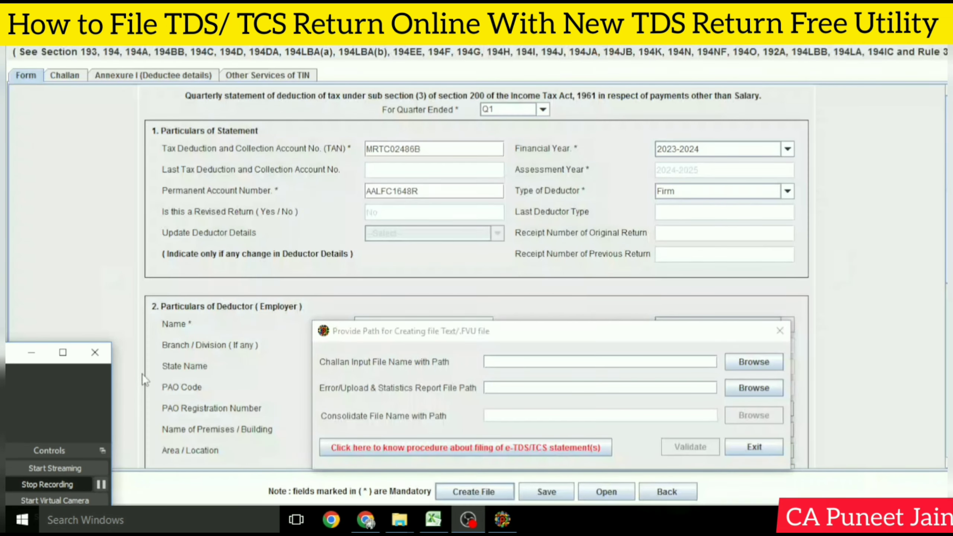
{"action": "left_click", "coordinate": [142, 374]}
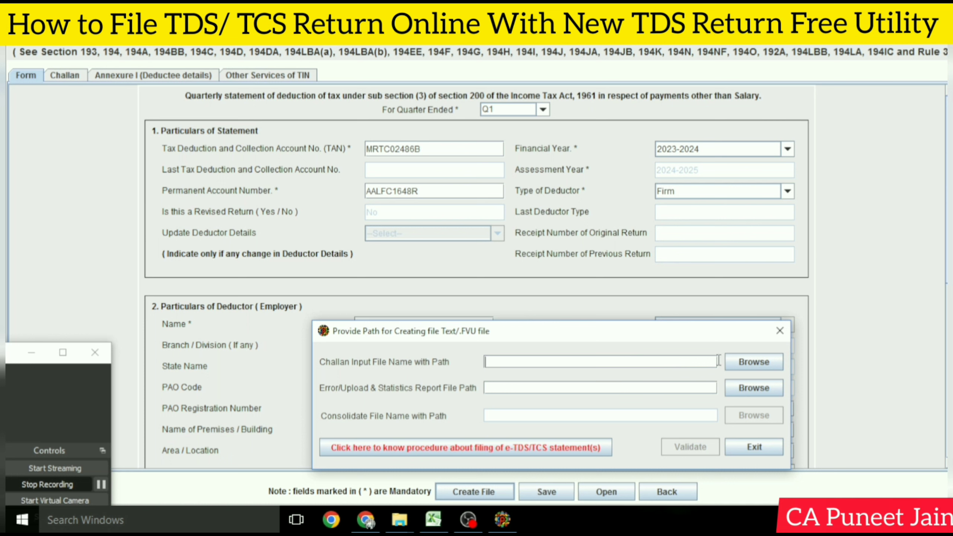
{"action": "left_click", "coordinate": [751, 363]}
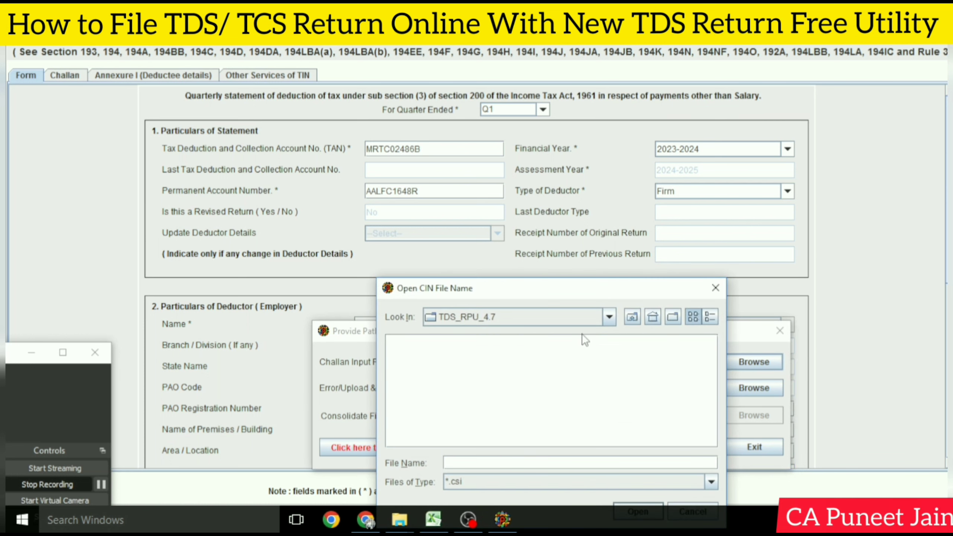
{"action": "left_click", "coordinate": [609, 316]}
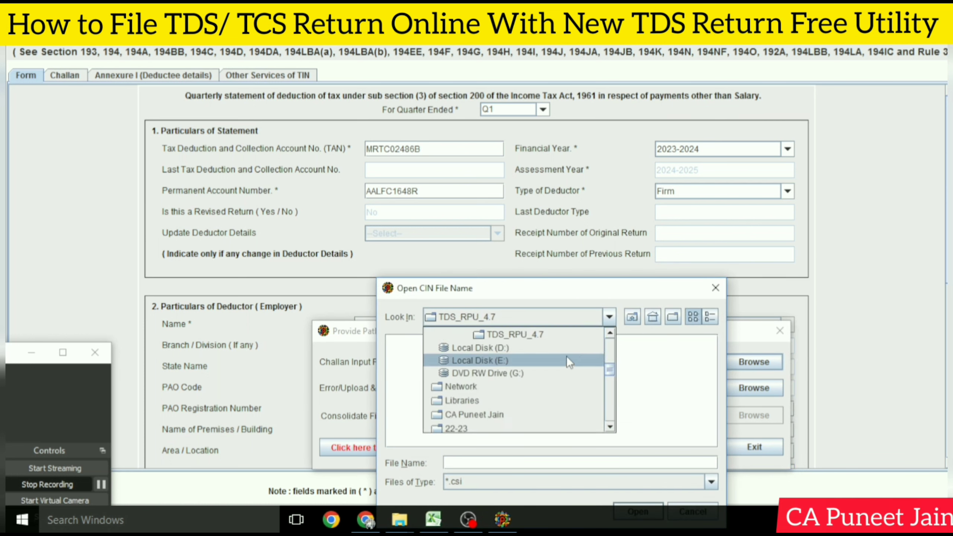
{"action": "scroll", "coordinate": [565, 356], "scroll_direction": "up", "scroll_amount": 1}
{"action": "left_click", "coordinate": [505, 363]}
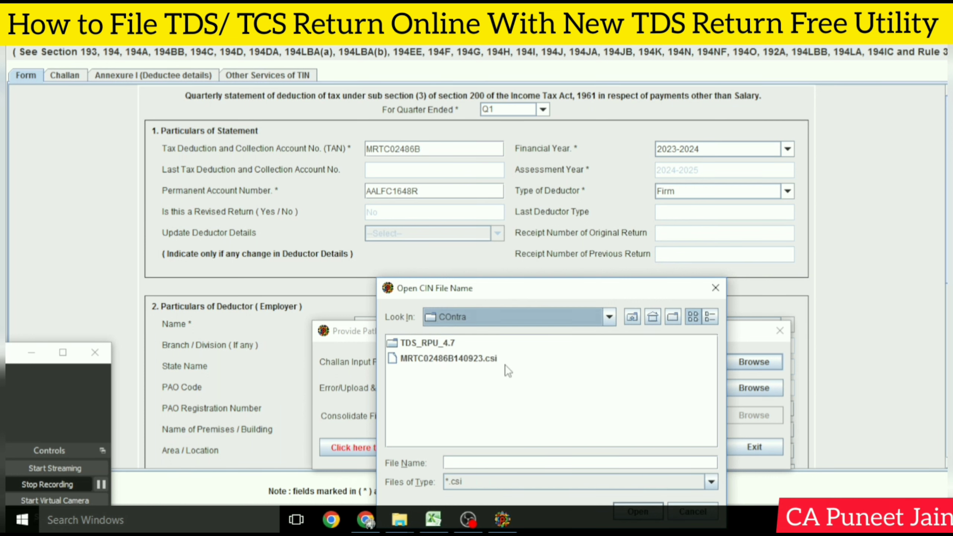
{"action": "double_click", "coordinate": [454, 360]}
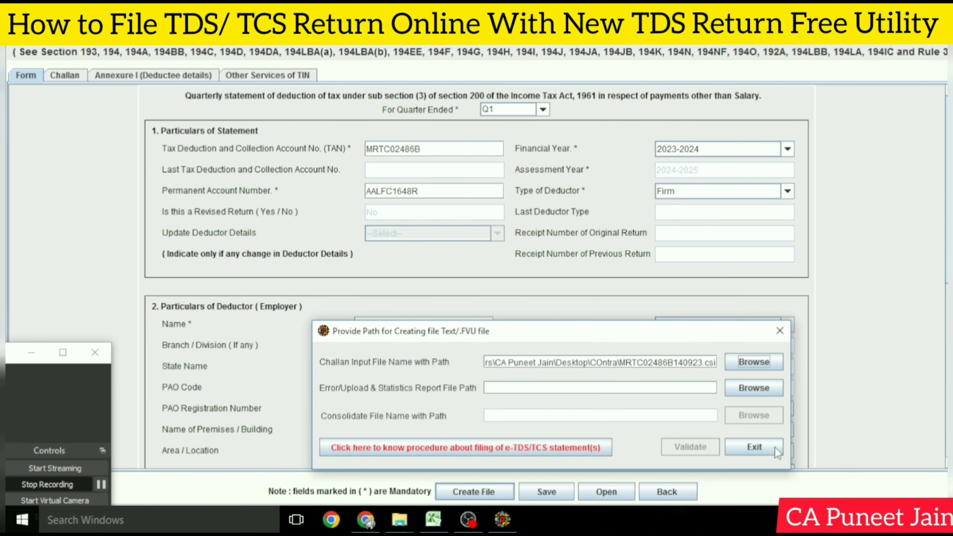
Step: Set the error/upload and statistics report path to 26QRQ1 in a new folder inside the Desktop's Contrarian folder and validate the file
{"action": "left_click", "coordinate": [762, 391]}
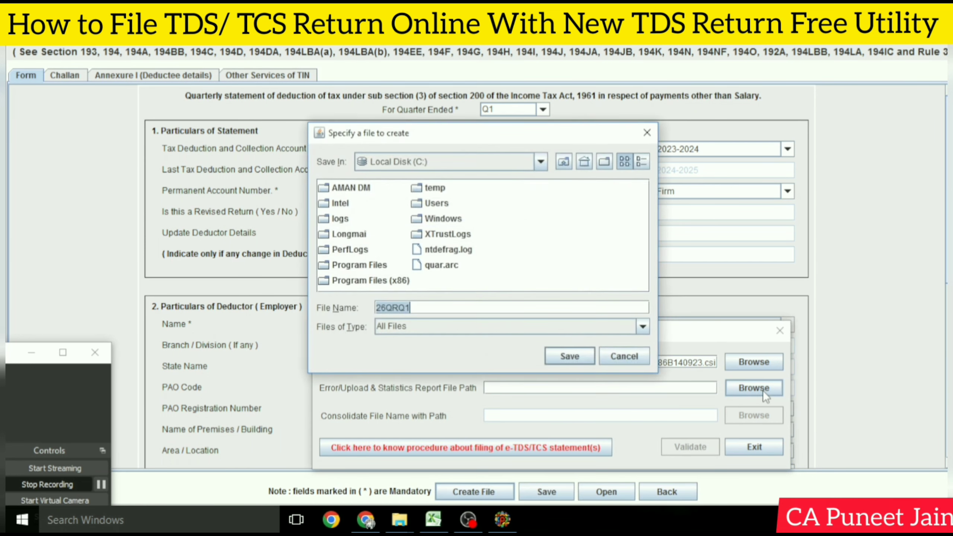
{"action": "left_click", "coordinate": [539, 162]}
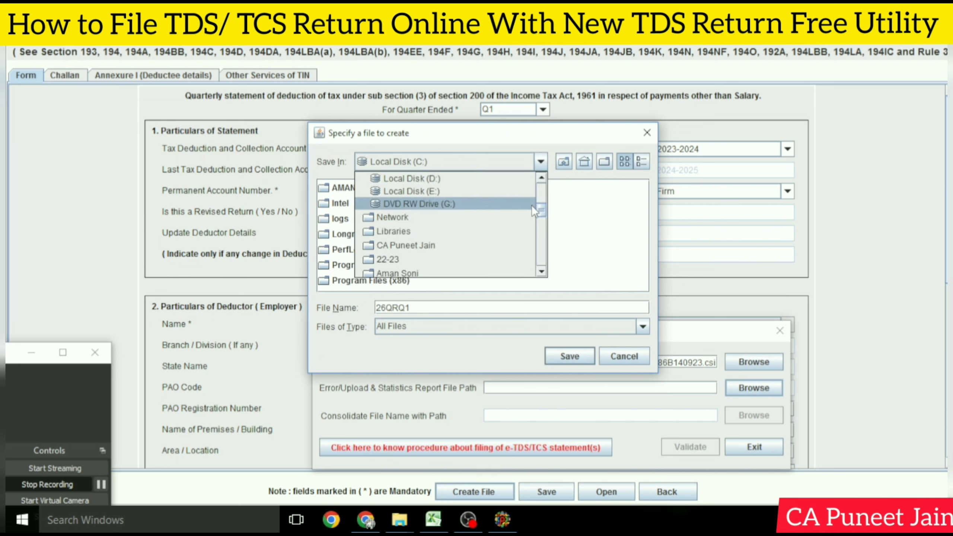
{"action": "left_click_drag", "start_coordinate": [540, 210], "coordinate": [540, 188]}
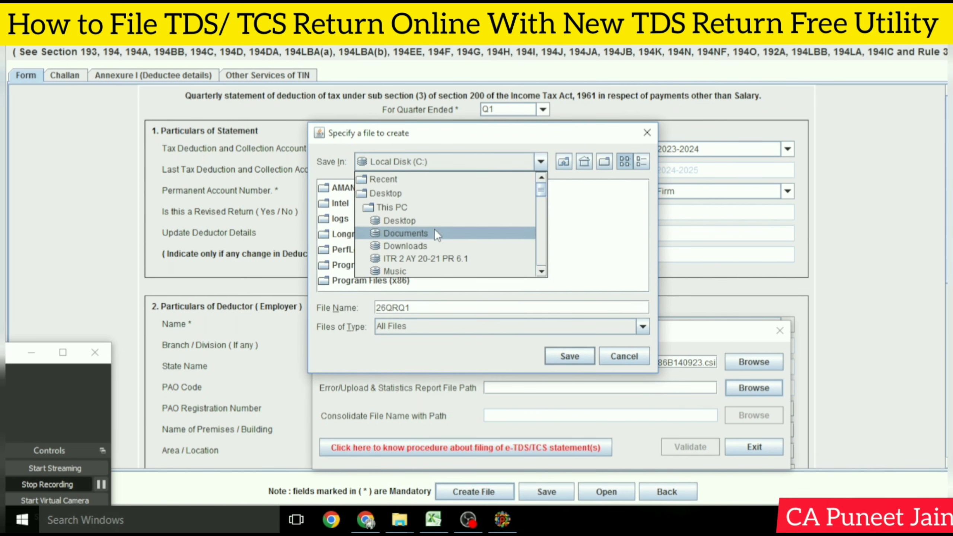
{"action": "left_click", "coordinate": [405, 194]}
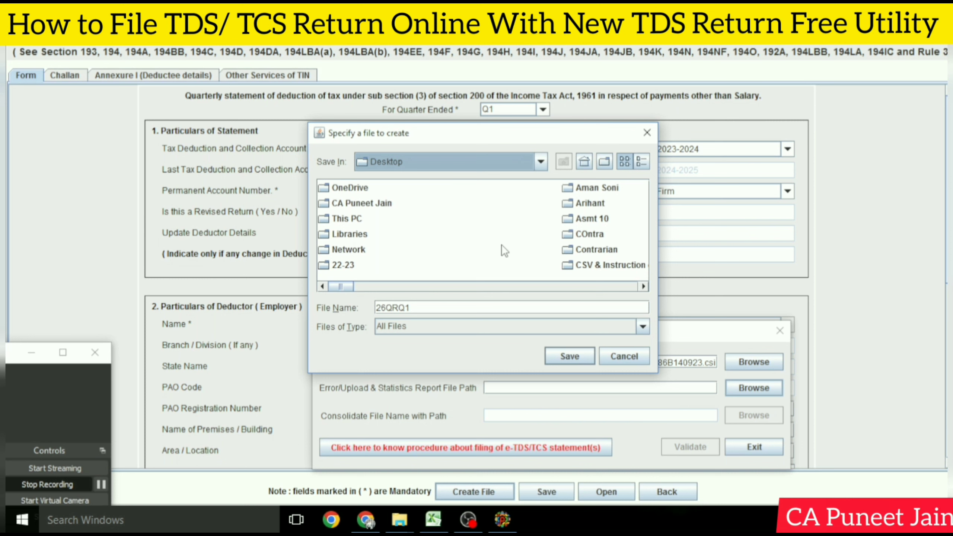
{"action": "double_click", "coordinate": [587, 250]}
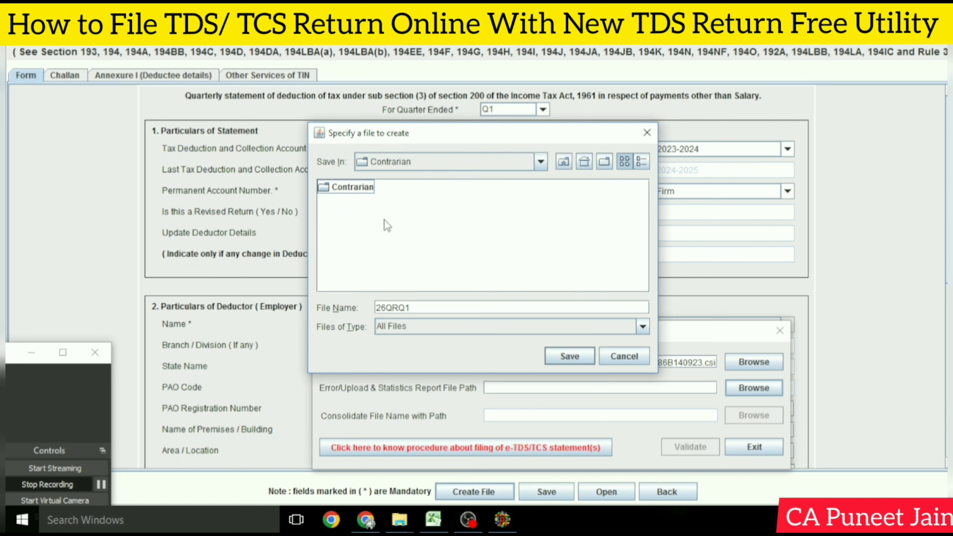
{"action": "right_click", "coordinate": [433, 228]}
{"action": "left_click", "coordinate": [492, 263]}
{"action": "double_click", "coordinate": [352, 201]}
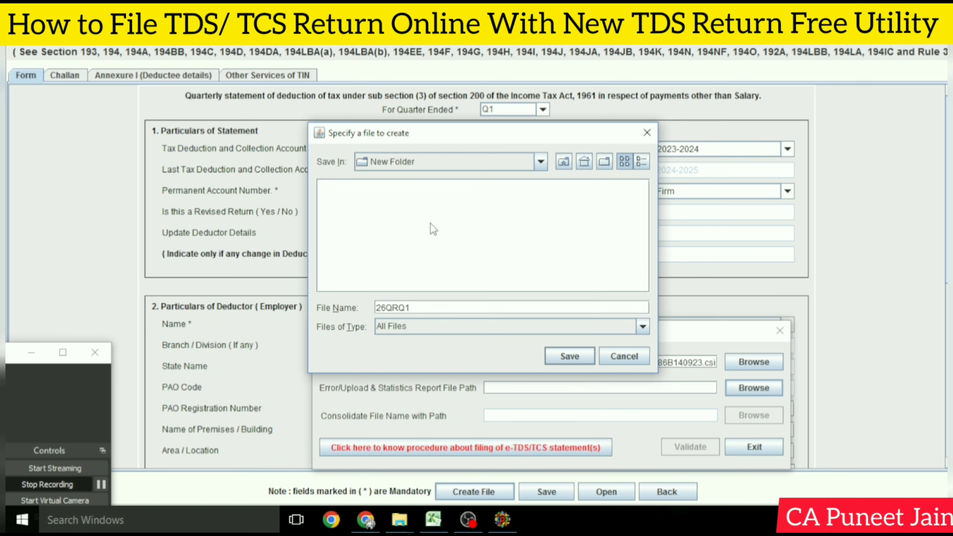
{"action": "left_click", "coordinate": [571, 359]}
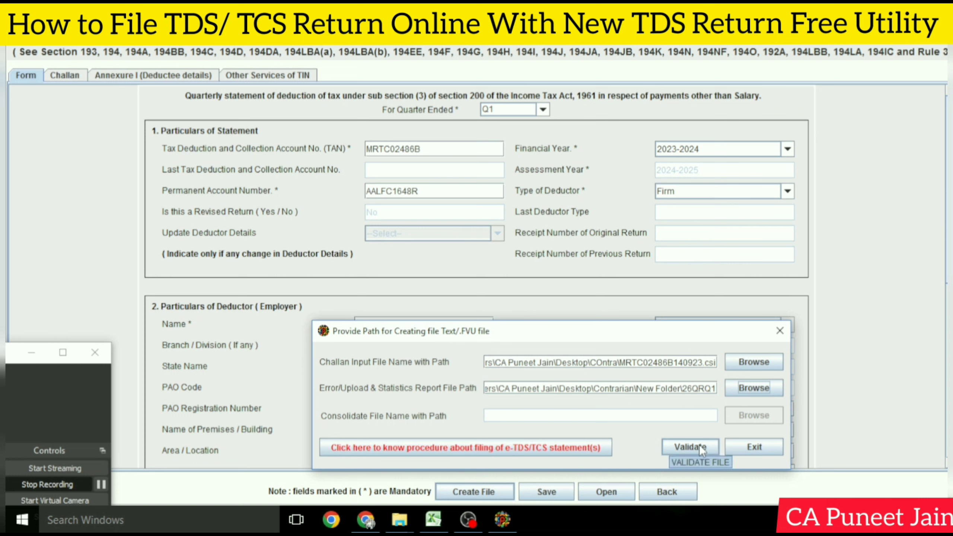
{"action": "left_click", "coordinate": [681, 447]}
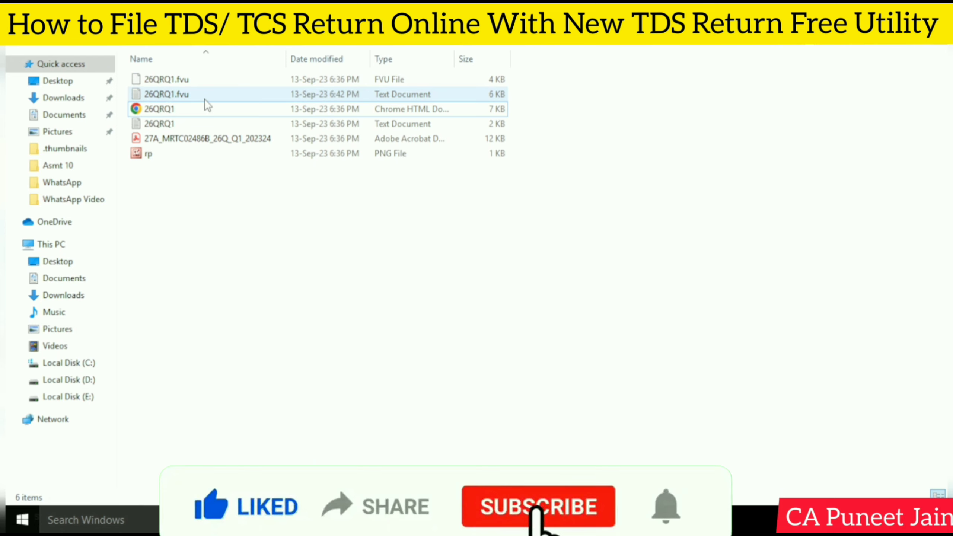
Step: Switch to File Explorer and compress the 26QRQ1.fvu file of type FVU File into a ZIP archive in the same folder
{"action": "left_click", "coordinate": [202, 80]}
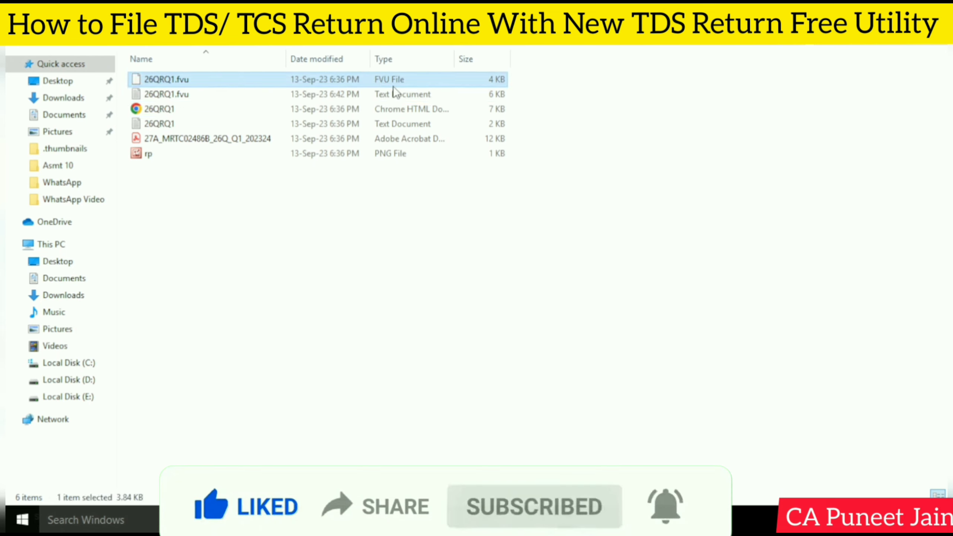
{"action": "right_click", "coordinate": [298, 79]}
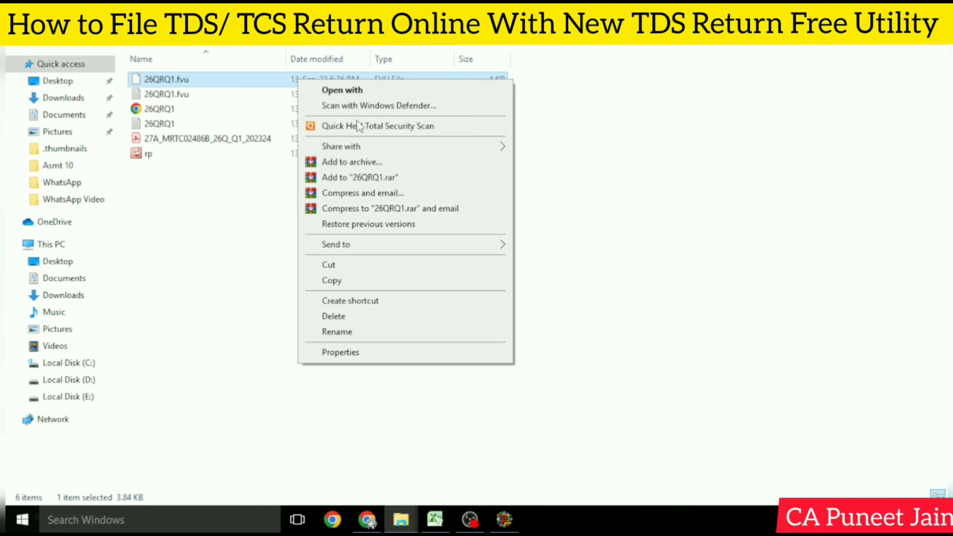
{"action": "mouse_move", "coordinate": [435, 250]}
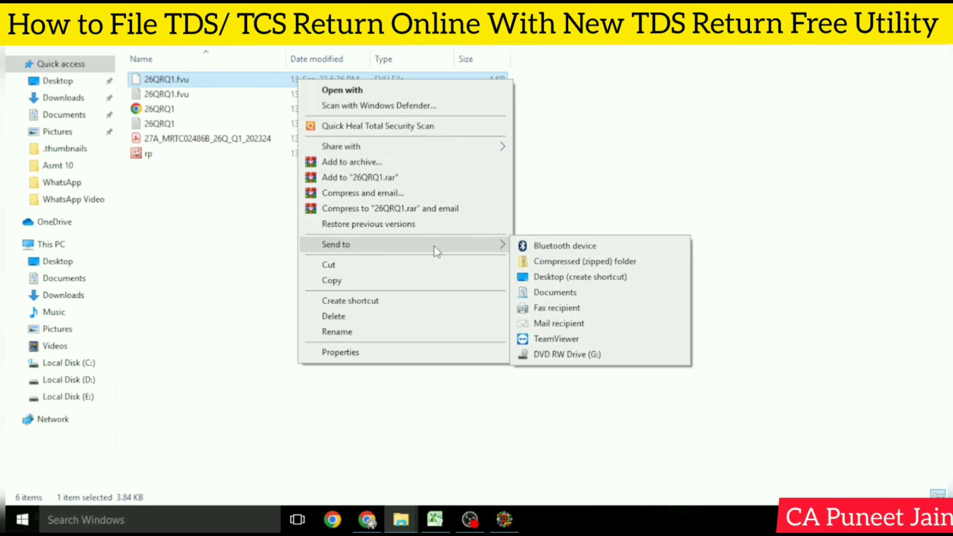
{"action": "left_click", "coordinate": [590, 261]}
{"action": "left_click", "coordinate": [427, 357]}
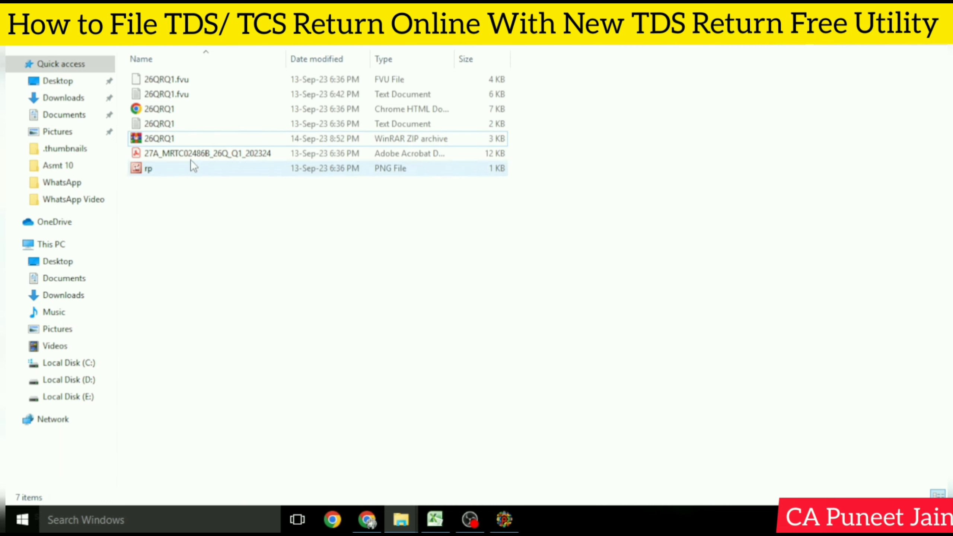
{"action": "left_click", "coordinate": [190, 140]}
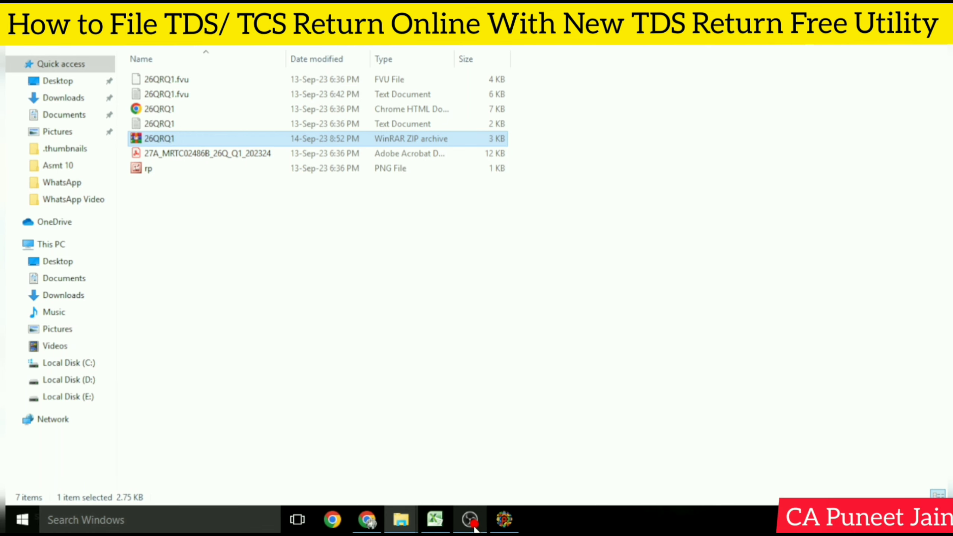
{"action": "right_click", "coordinate": [469, 519]}
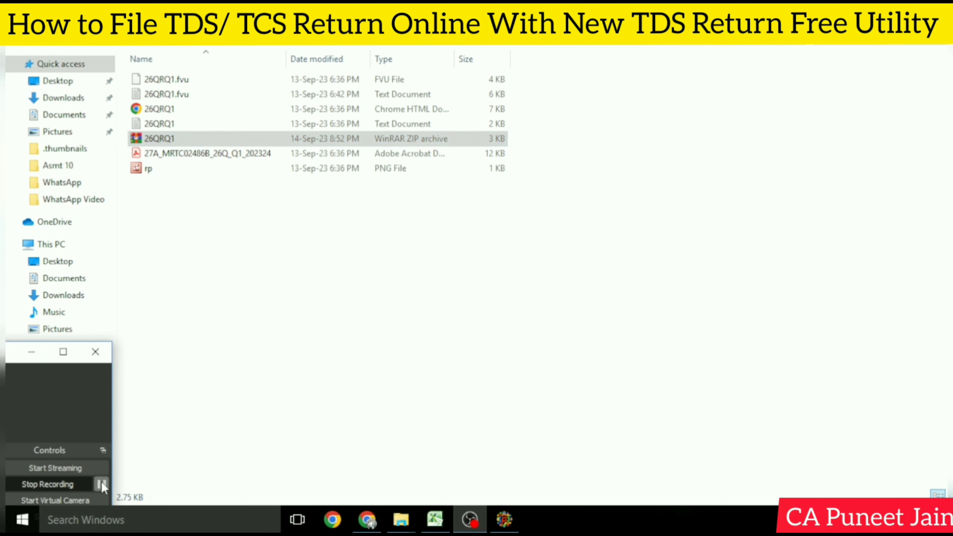
{"action": "left_click", "coordinate": [97, 484]}
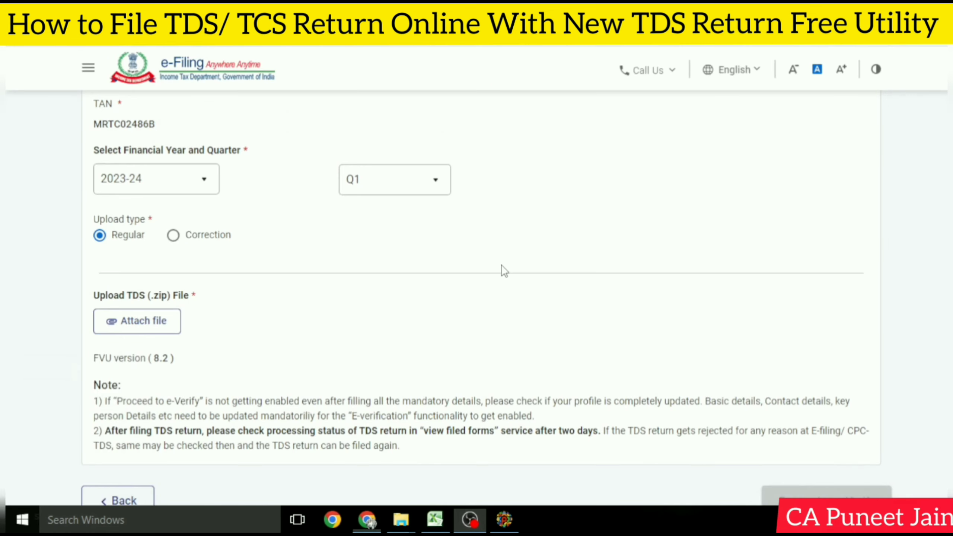
Step: Switch to the e-Filing portal and attach 26QRQ1.zip from the Final folder, nested in the Desktop's Contrarian folders, as the TDS file
{"action": "left_click", "coordinate": [121, 327]}
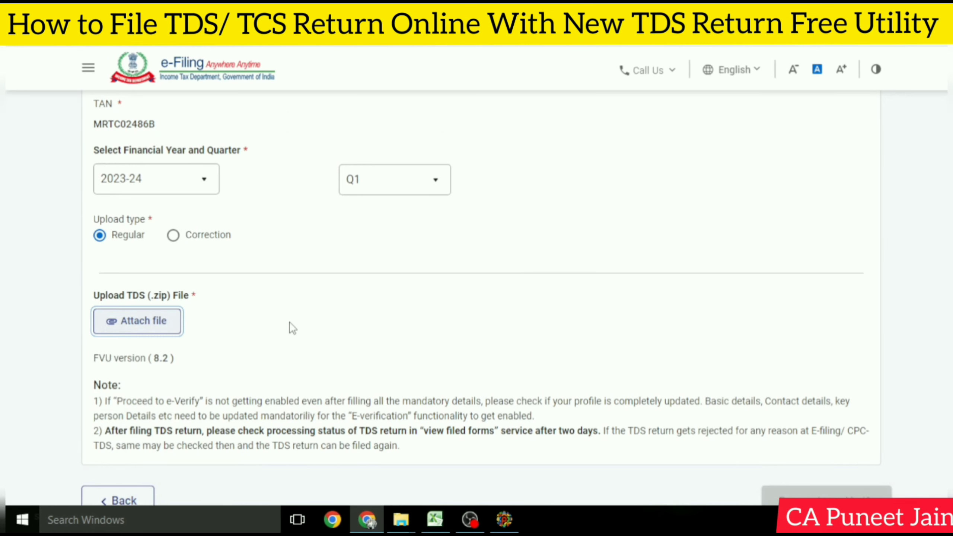
{"action": "scroll", "coordinate": [90, 162], "scroll_direction": "up", "scroll_amount": 5}
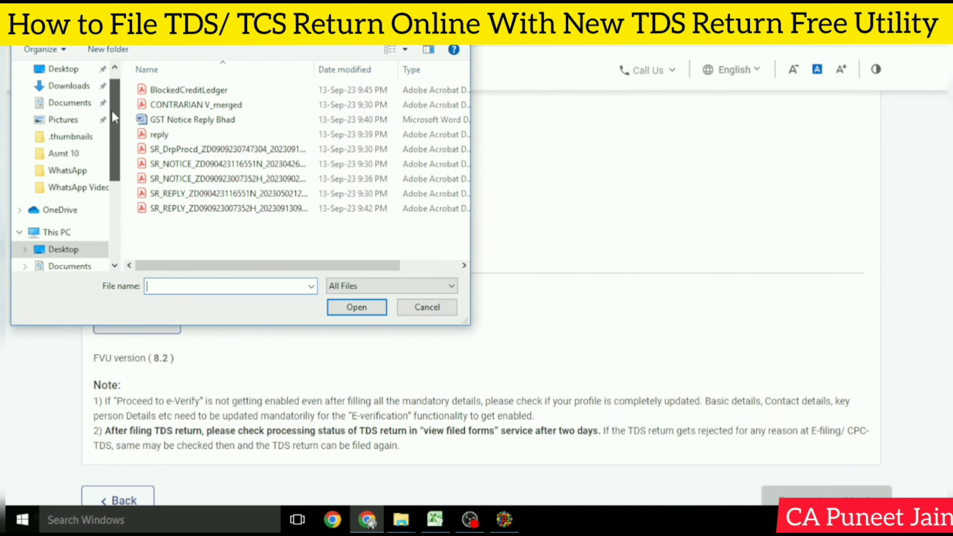
{"action": "left_click", "coordinate": [52, 95]}
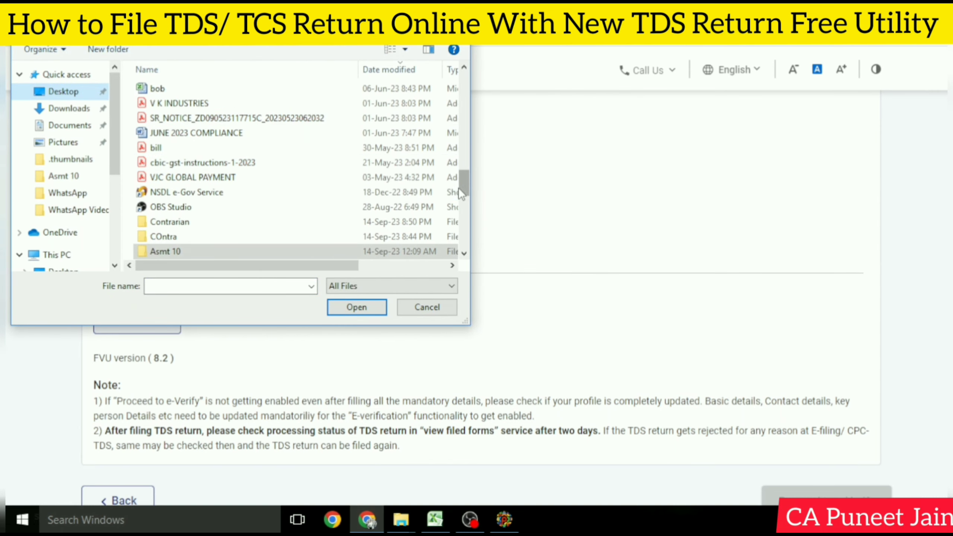
{"action": "scroll", "coordinate": [460, 187], "scroll_direction": "down", "scroll_amount": 1}
{"action": "double_click", "coordinate": [198, 194]}
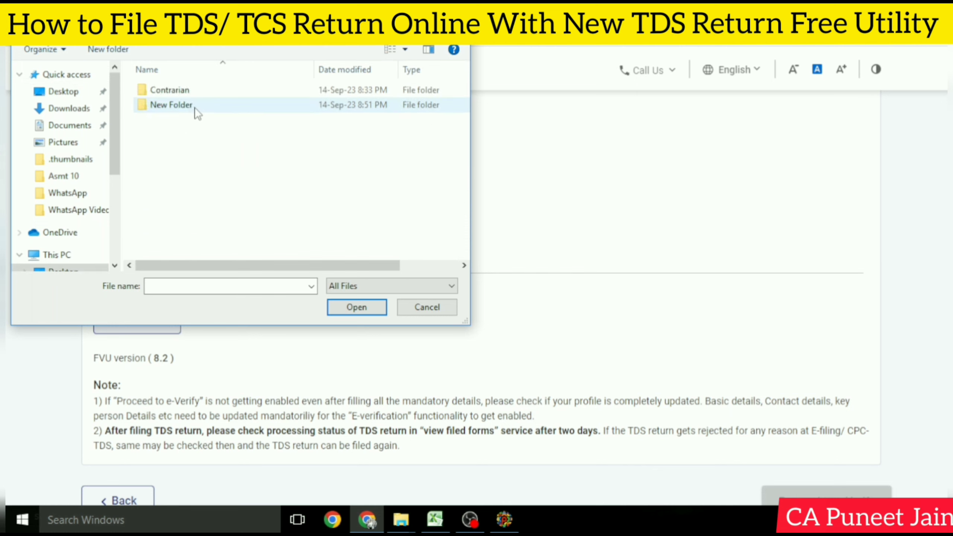
{"action": "left_click", "coordinate": [206, 91]}
{"action": "double_click", "coordinate": [206, 91]}
{"action": "double_click", "coordinate": [206, 91]}
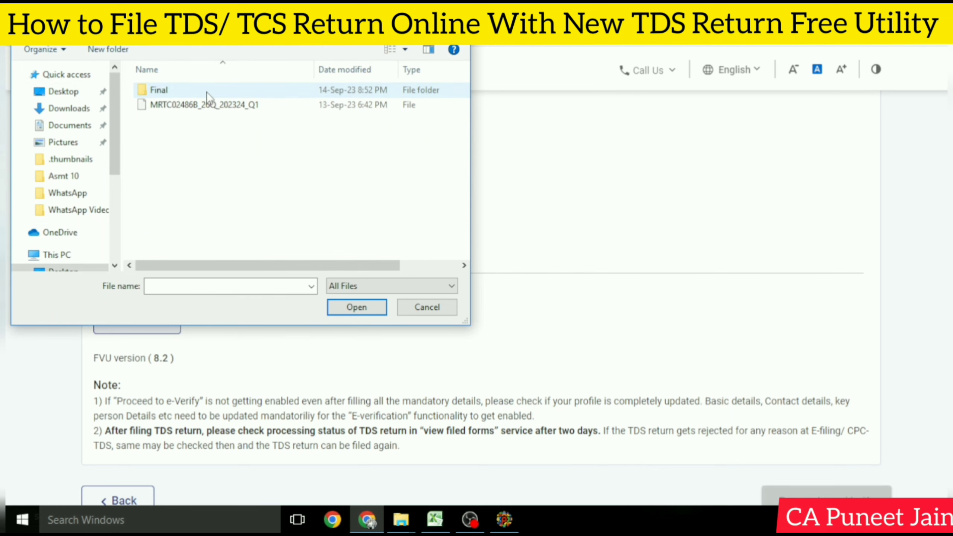
{"action": "double_click", "coordinate": [206, 91]}
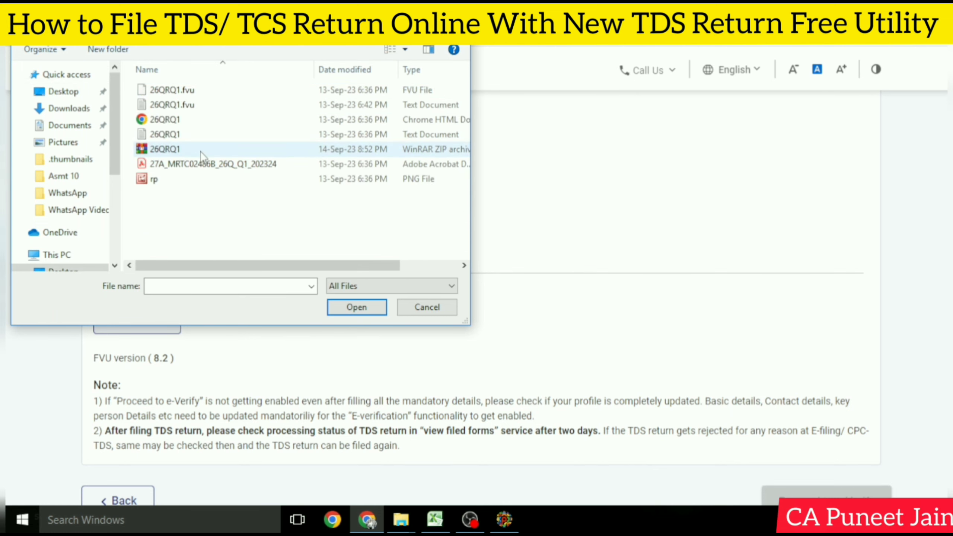
{"action": "double_click", "coordinate": [165, 149]}
Step: Proceed to e-Verify for the regular 2023-24 Q1 upload and confirm the choice
{"action": "scroll", "coordinate": [337, 338], "scroll_direction": "down", "scroll_amount": 2}
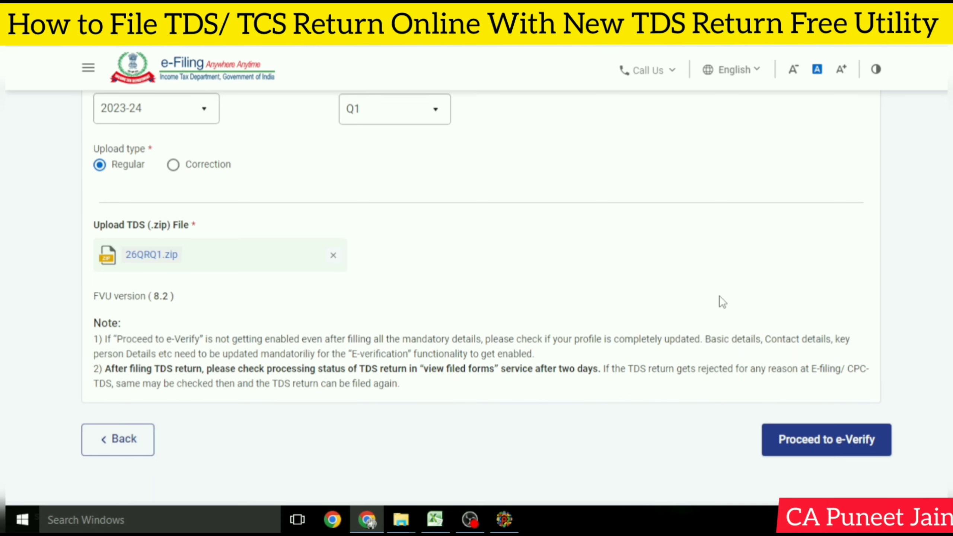
{"action": "left_click", "coordinate": [810, 435]}
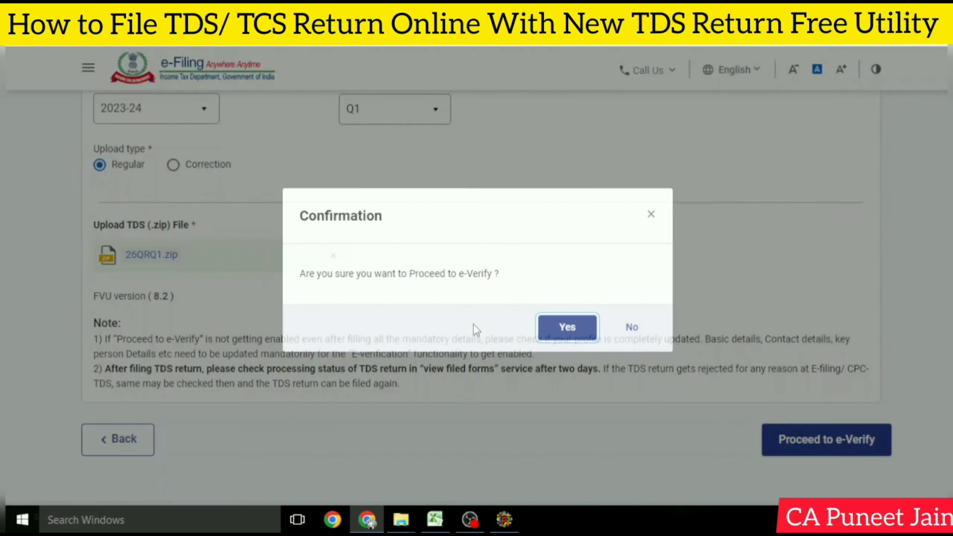
{"action": "left_click", "coordinate": [474, 328]}
Step: Choose verification by OTP on the Aadhaar-registered mobile number, agree to validate the Aadhaar details and generate the OTP
{"action": "scroll", "coordinate": [328, 296], "scroll_direction": "down", "scroll_amount": 3}
{"action": "scroll", "coordinate": [328, 296], "scroll_direction": "down", "scroll_amount": 3}
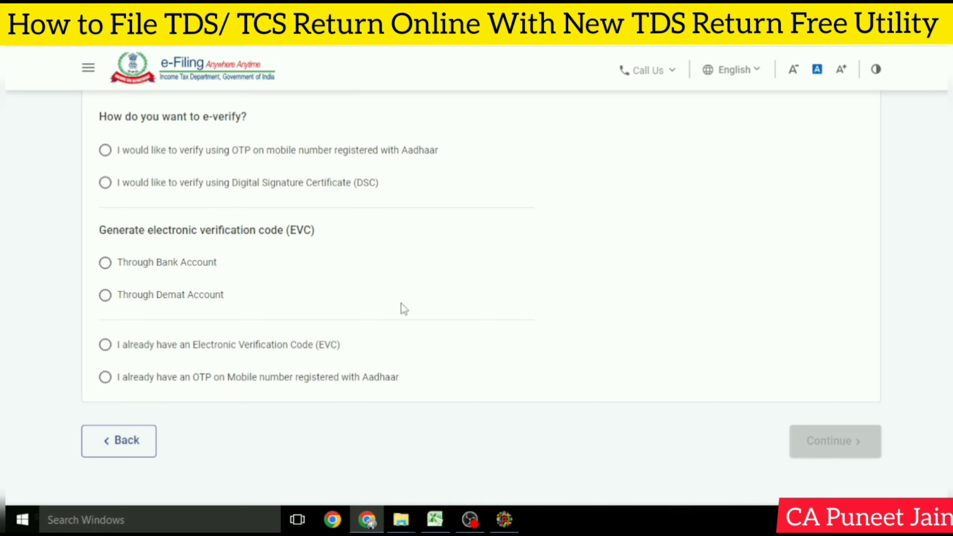
{"action": "left_click", "coordinate": [120, 151]}
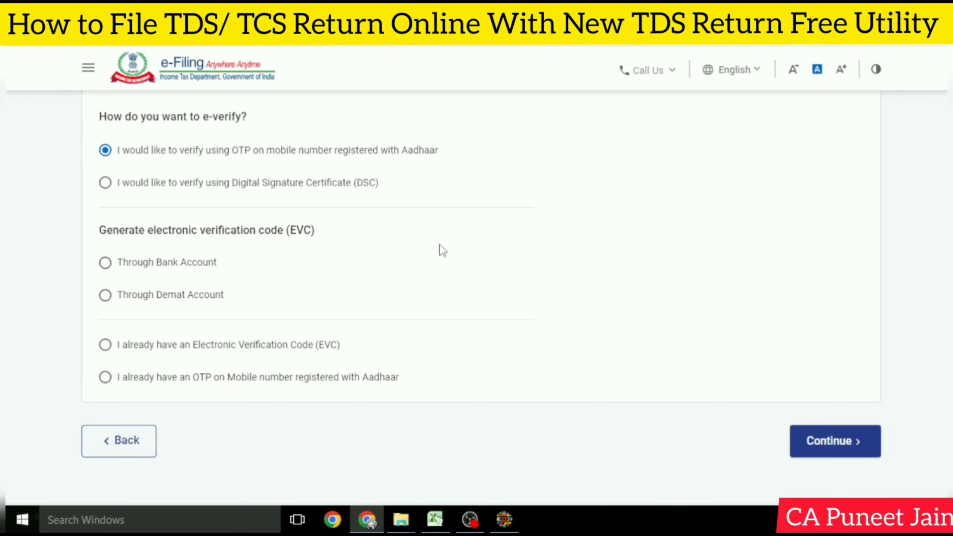
{"action": "left_click", "coordinate": [850, 446]}
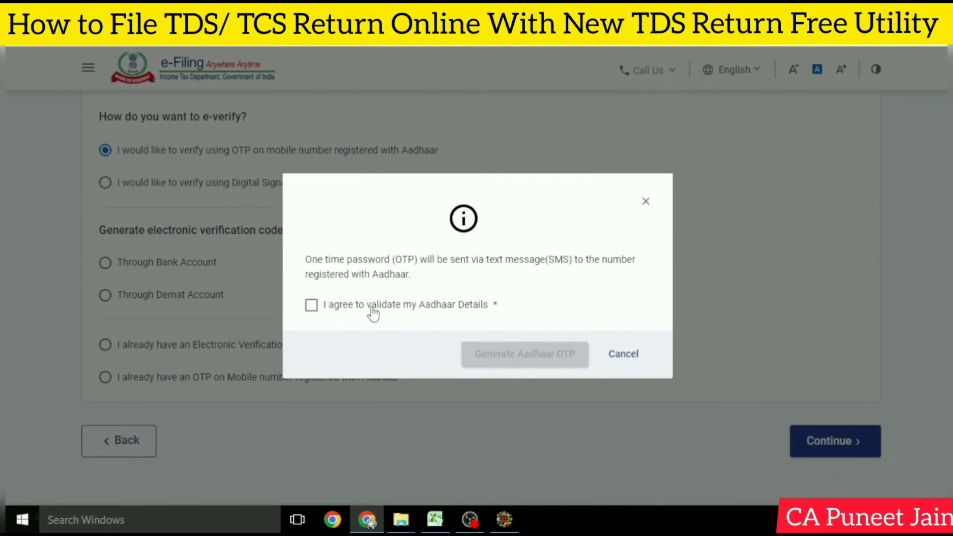
{"action": "left_click", "coordinate": [371, 307]}
{"action": "left_click", "coordinate": [474, 352]}
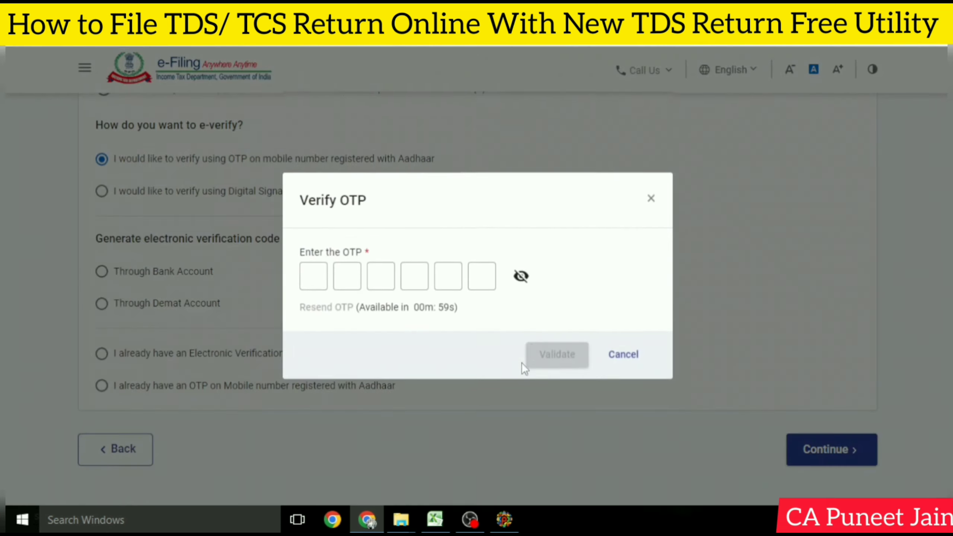
Step: Enter the Aadhaar OTP for verifying the return
{"action": "left_click", "coordinate": [324, 282]}
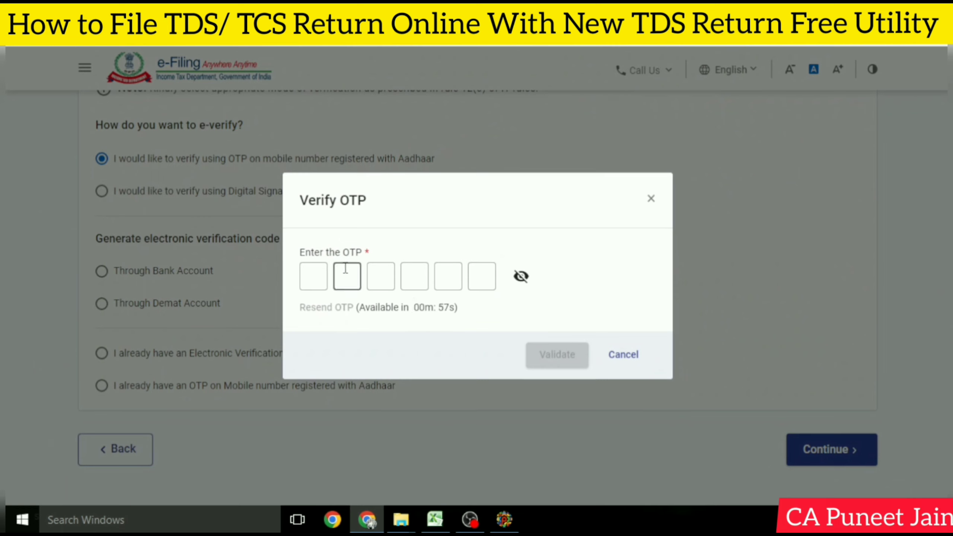